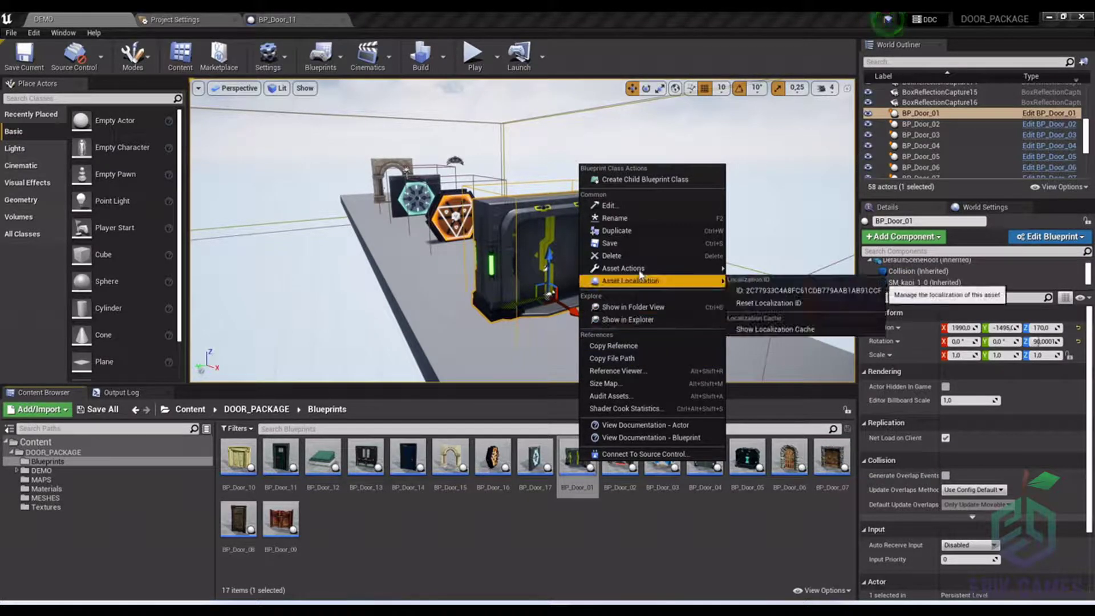
Migrate the BP_Door_01 blueprint with all its dependent assets, and switch to the SCIFI_HOSPITAL project's editor
{"action": "mouse_move", "coordinate": [639, 269]}
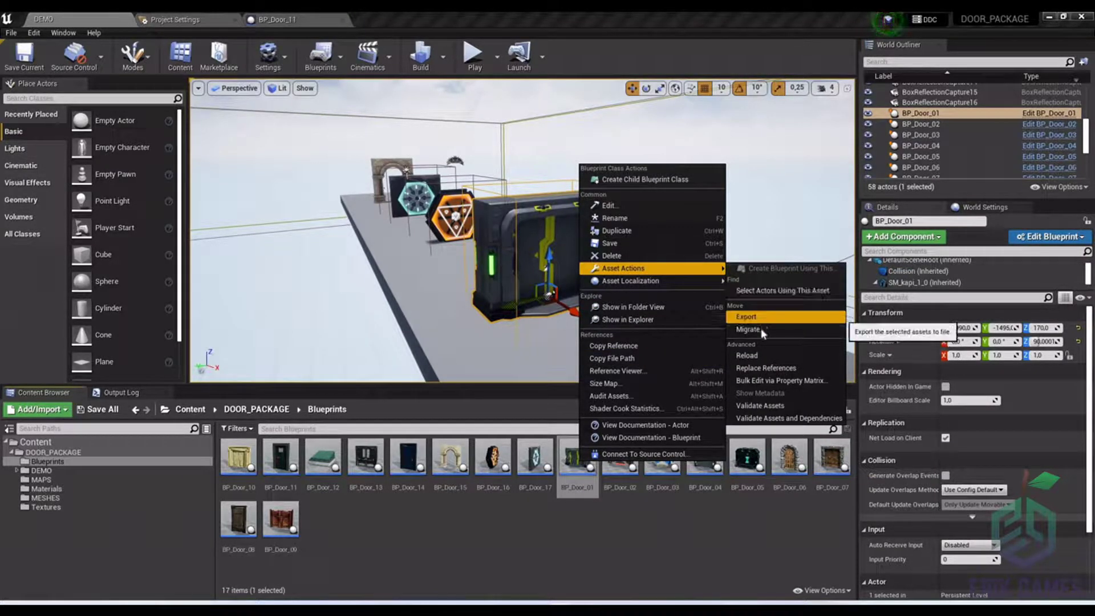
{"action": "left_click", "coordinate": [745, 329]}
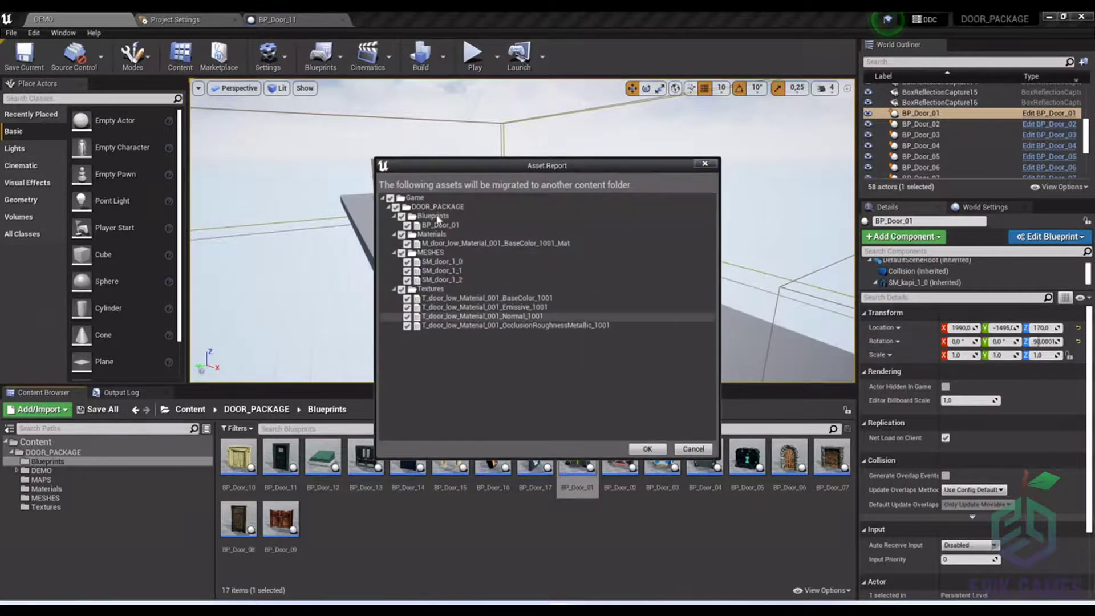
{"action": "left_click", "coordinate": [648, 449]}
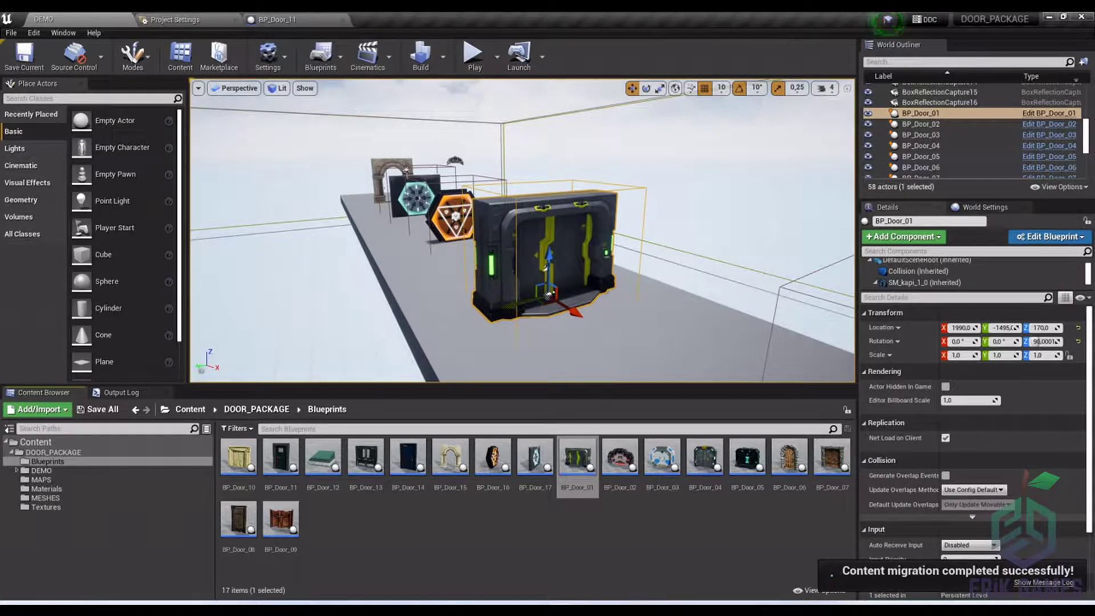
{"action": "mouse_move", "coordinate": [560, 608]}
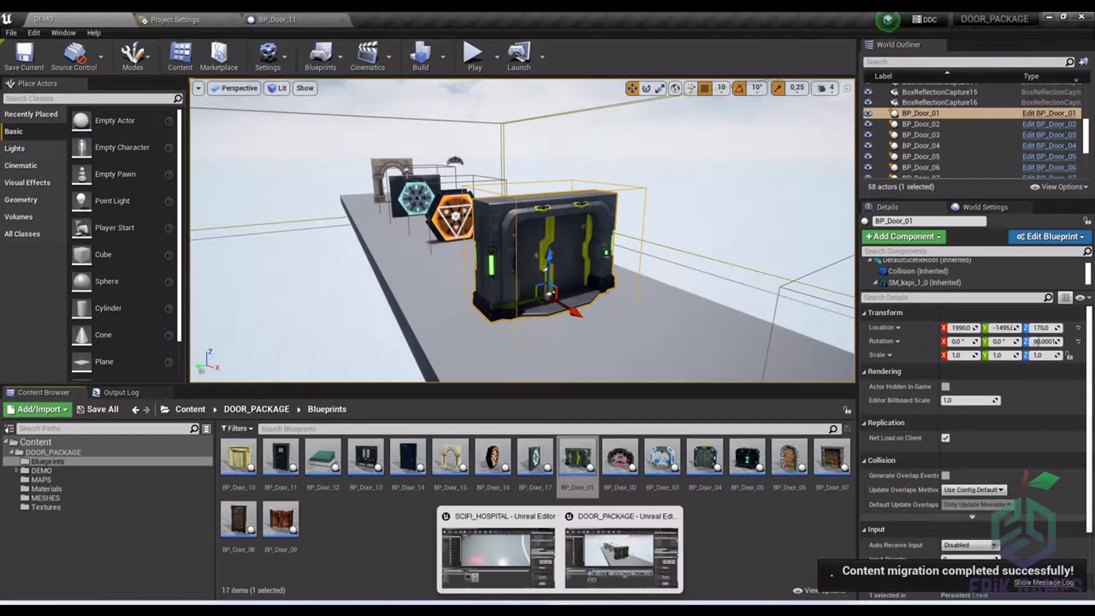
{"action": "left_click", "coordinate": [515, 569]}
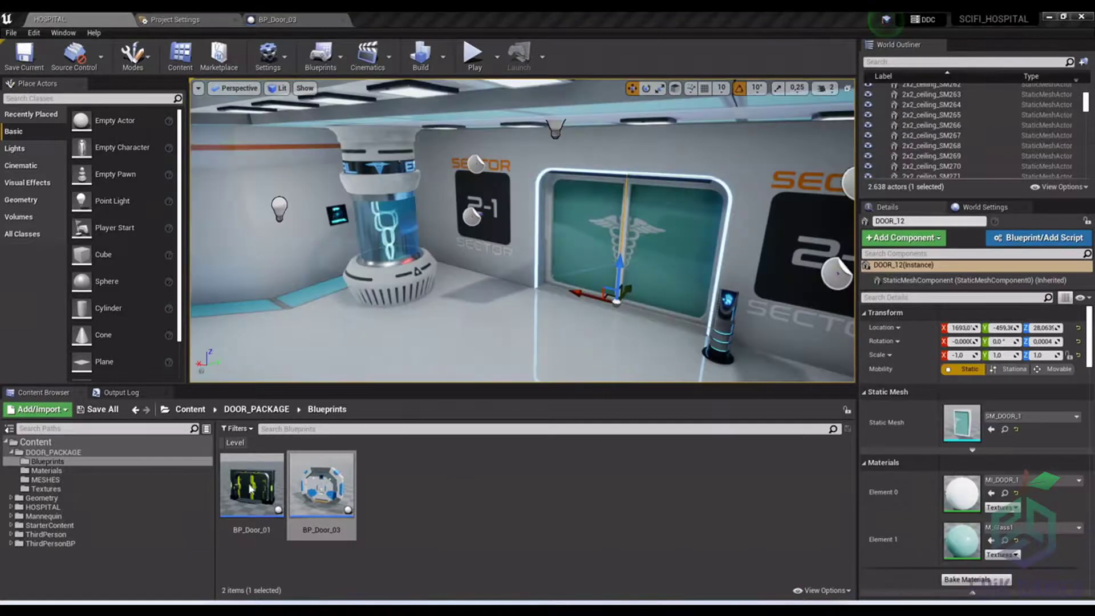
Open the migrated BP_Door_01 blueprint and inspect its event graph and the two door leaf components
{"action": "left_click", "coordinate": [250, 493]}
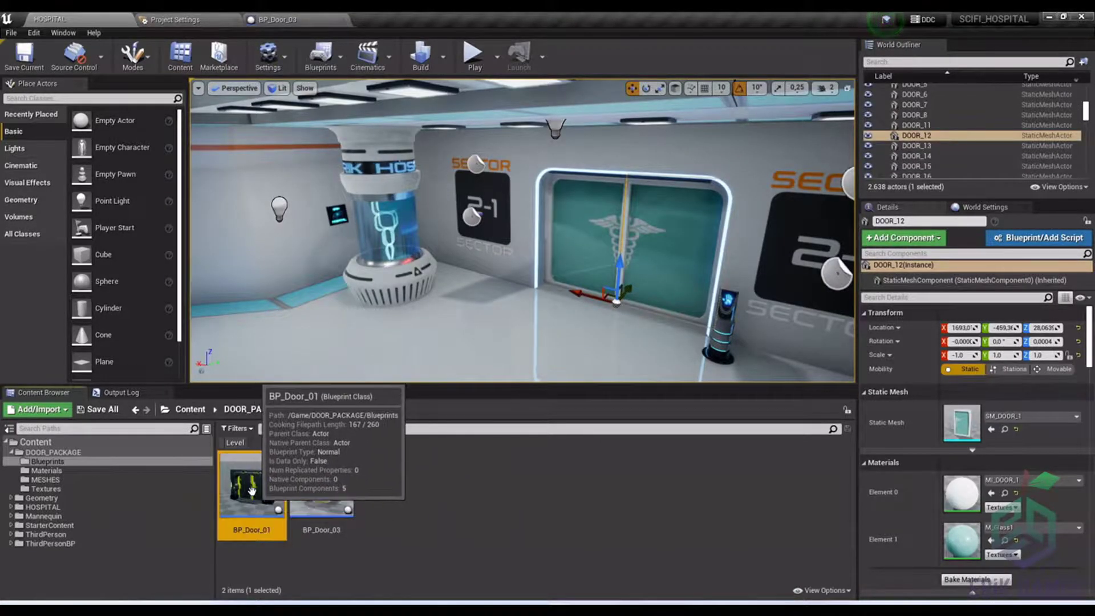
{"action": "double_click", "coordinate": [253, 495]}
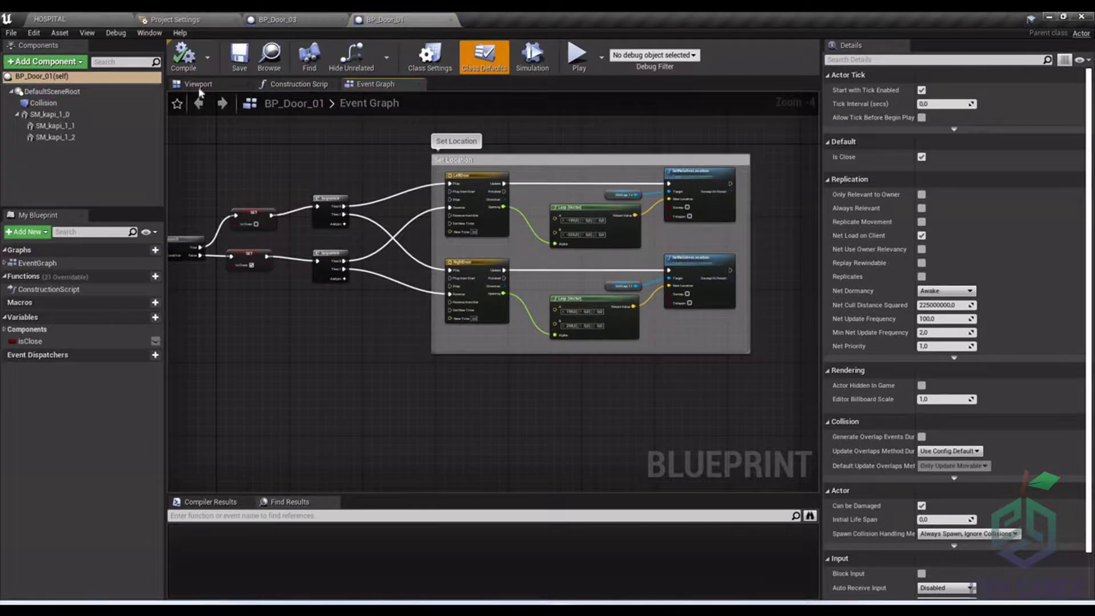
{"action": "right_click_drag", "start_coordinate": [326, 178], "coordinate": [494, 248]}
{"action": "scroll", "coordinate": [494, 248], "scroll_direction": "up", "scroll_amount": 3}
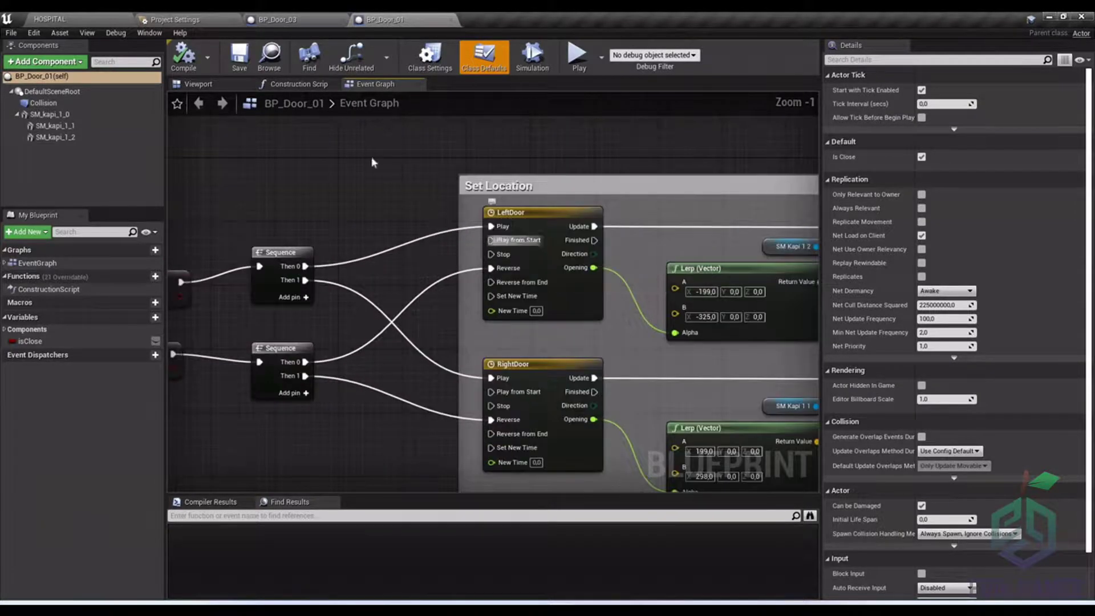
{"action": "left_click", "coordinate": [199, 84]}
{"action": "scroll", "coordinate": [491, 259], "scroll_direction": "down", "scroll_amount": 8}
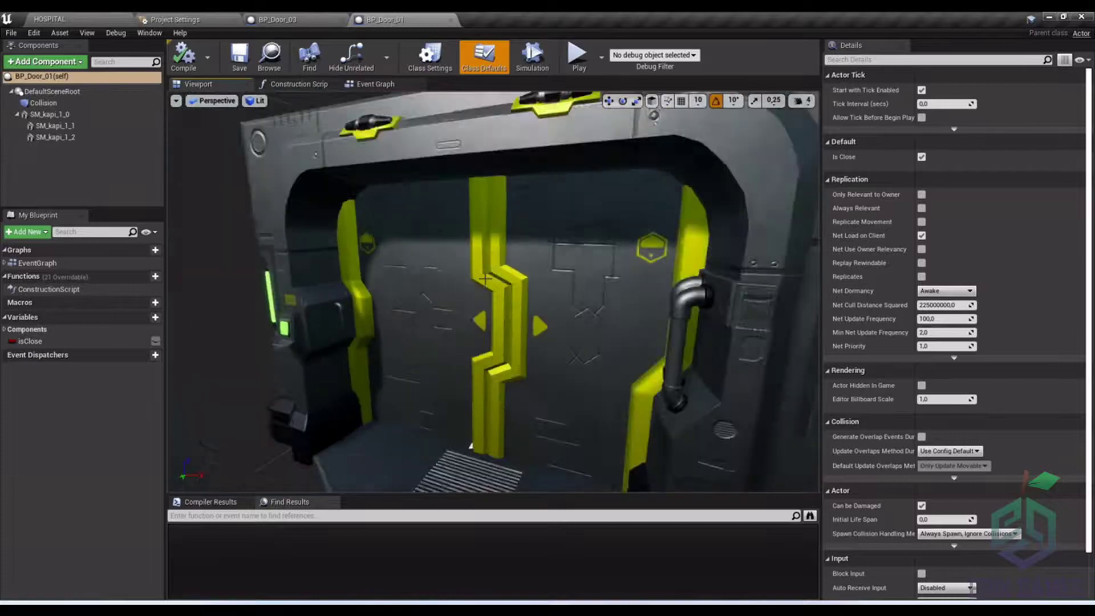
{"action": "left_click", "coordinate": [478, 394]}
{"action": "left_click", "coordinate": [541, 314]}
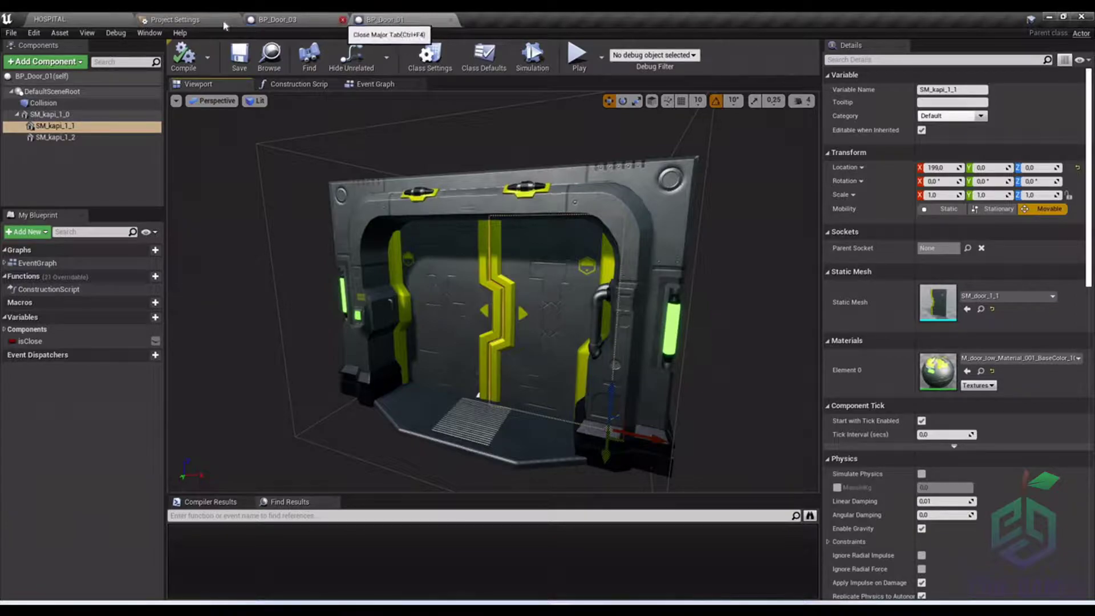
Close the BP_Door_03 blueprint and locate the mesh asset used by the DOOR_12 actor in the HOSPITAL level
{"action": "left_click", "coordinate": [341, 20]}
{"action": "left_click", "coordinate": [124, 21]}
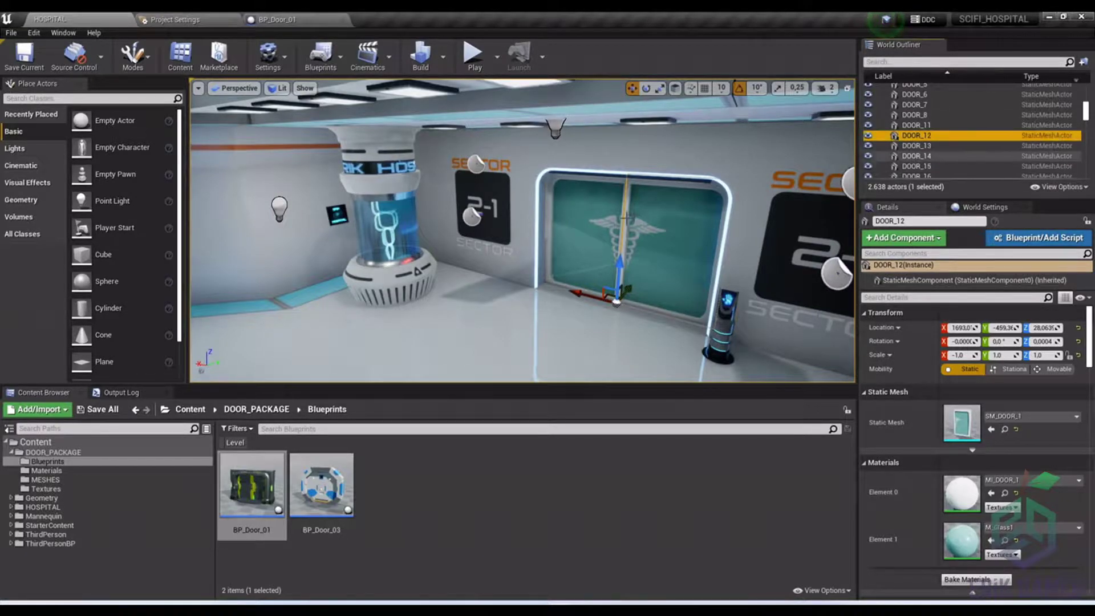
{"action": "key", "text": "ctrl+b"}
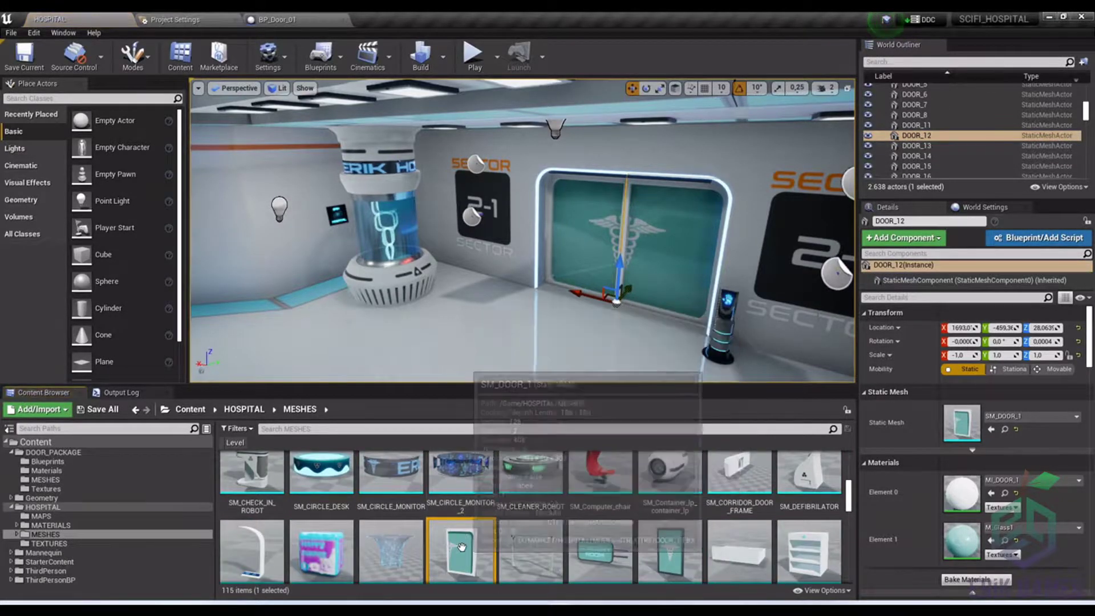
{"action": "scroll", "coordinate": [462, 542], "scroll_direction": "down", "scroll_amount": 1}
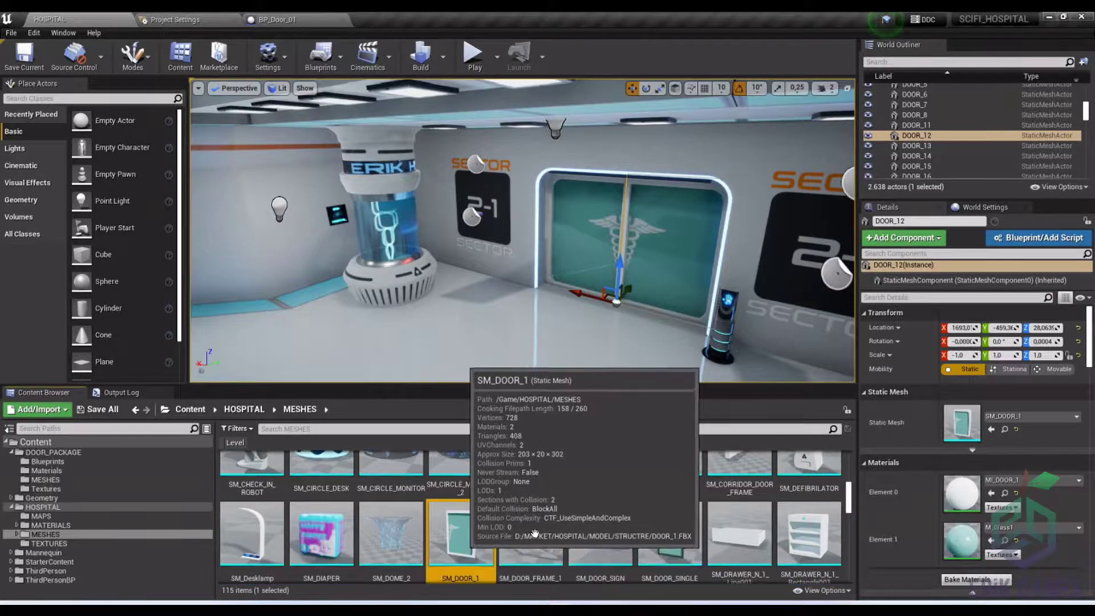
Replace the static mesh of the SM_kapi_1_1 component in BP_Door_01 with SM_DOOR_1
{"action": "left_click", "coordinate": [275, 20]}
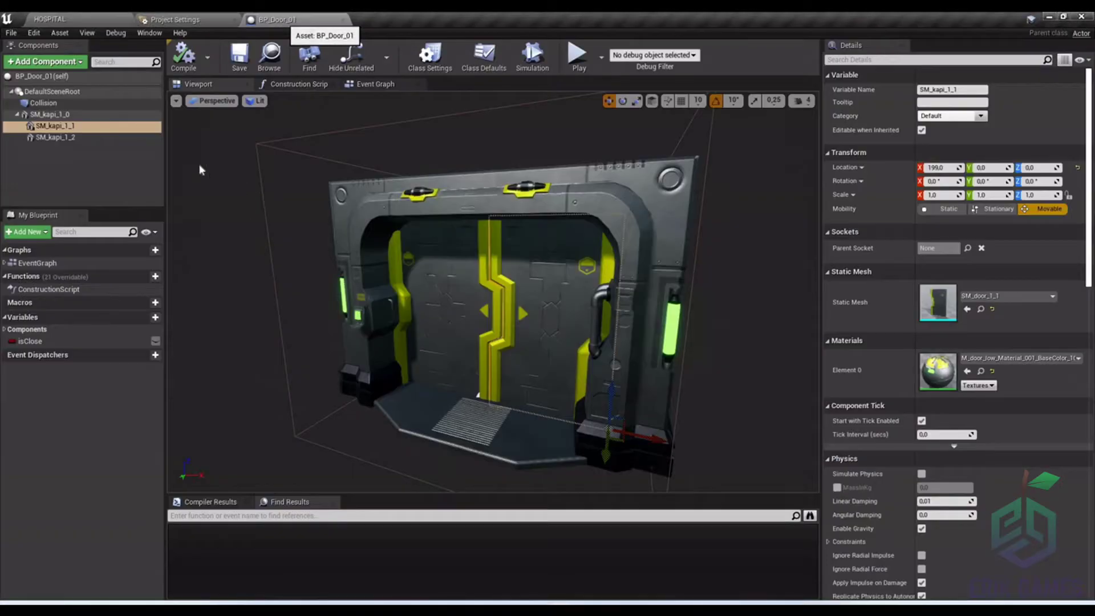
{"action": "left_click", "coordinate": [94, 126]}
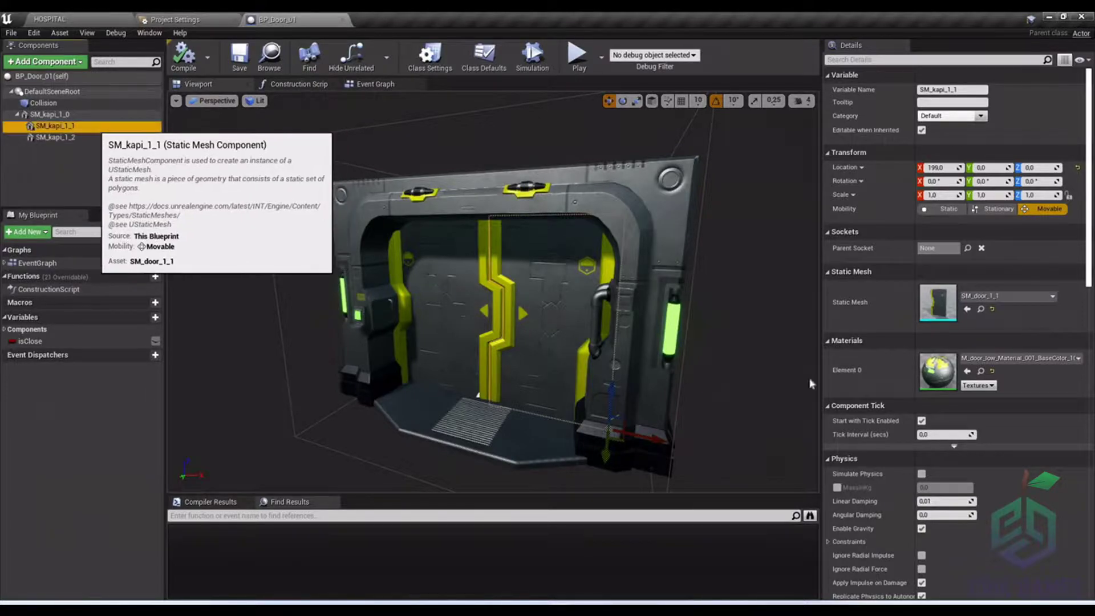
{"action": "left_click", "coordinate": [998, 296]}
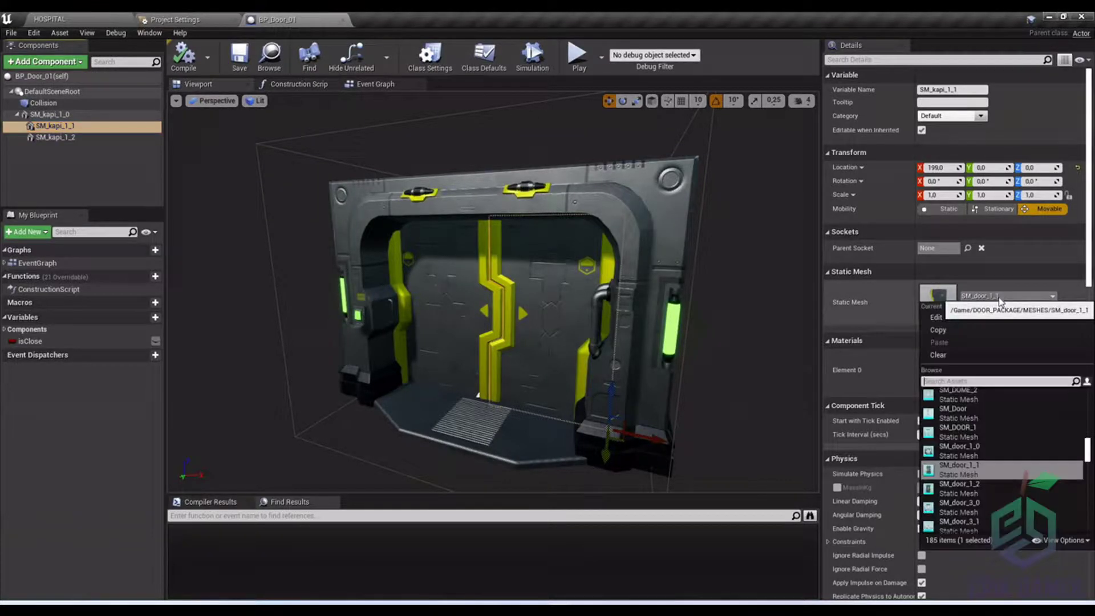
{"action": "left_click", "coordinate": [991, 432]}
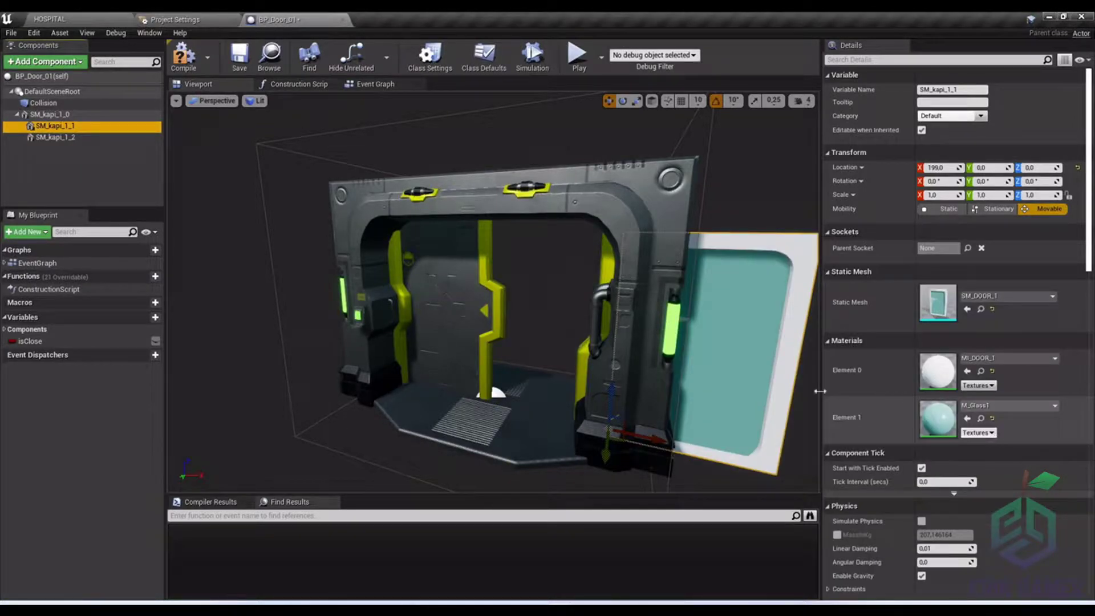
Move the SM_kapi_1_1 leaf into the door opening and set its X and Y location to 0
{"action": "right_click_drag", "start_coordinate": [556, 308], "coordinate": [548, 365]}
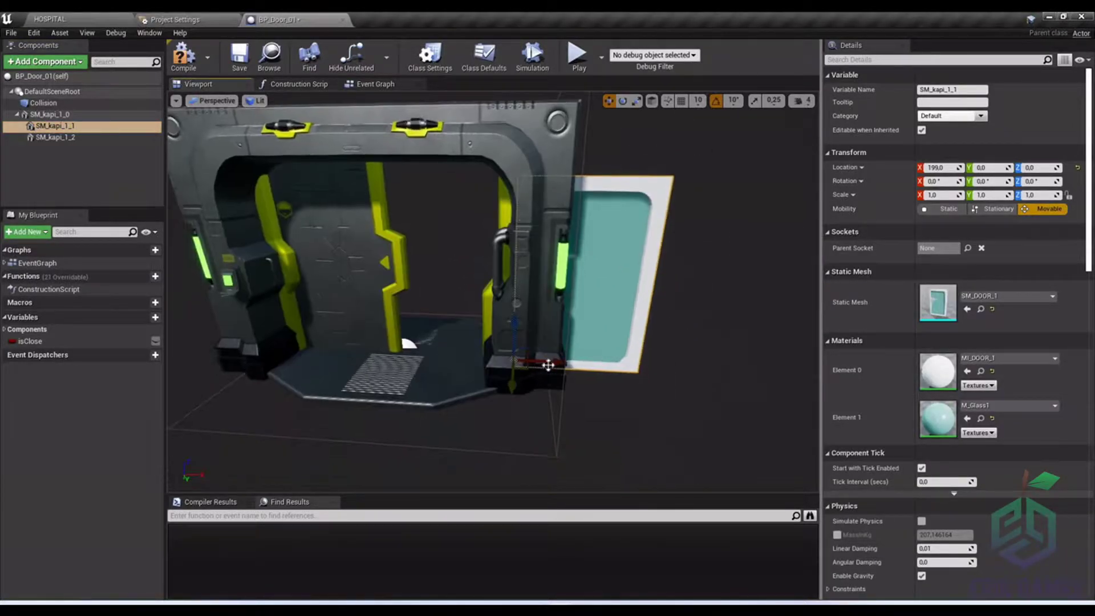
{"action": "left_click_drag", "start_coordinate": [548, 363], "coordinate": [436, 359]}
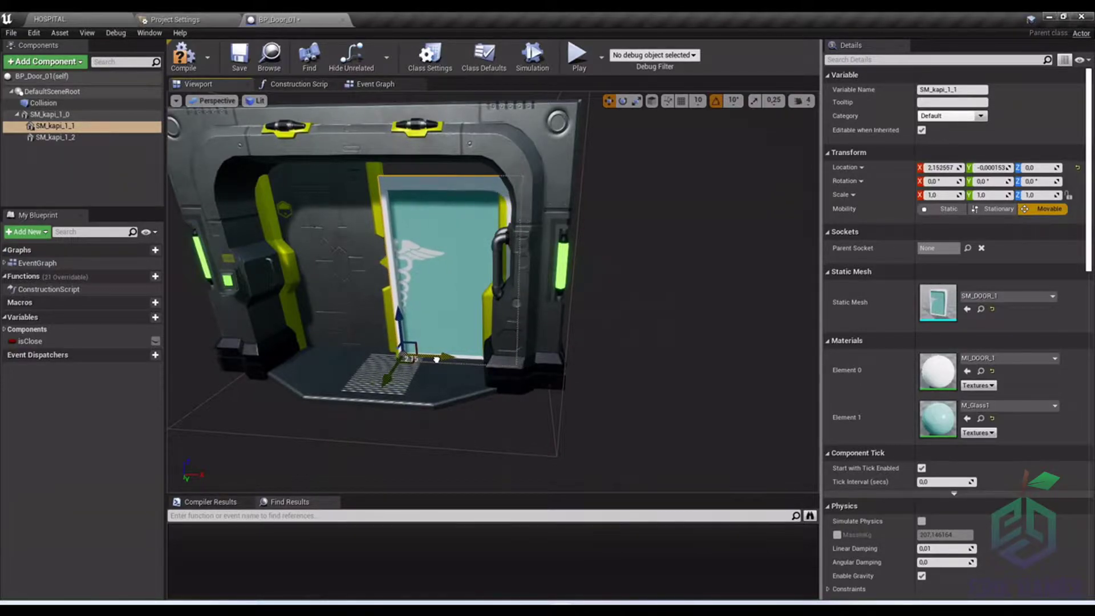
{"action": "right_click_drag", "start_coordinate": [436, 359], "coordinate": [336, 360]}
{"action": "left_click", "coordinate": [939, 168]}
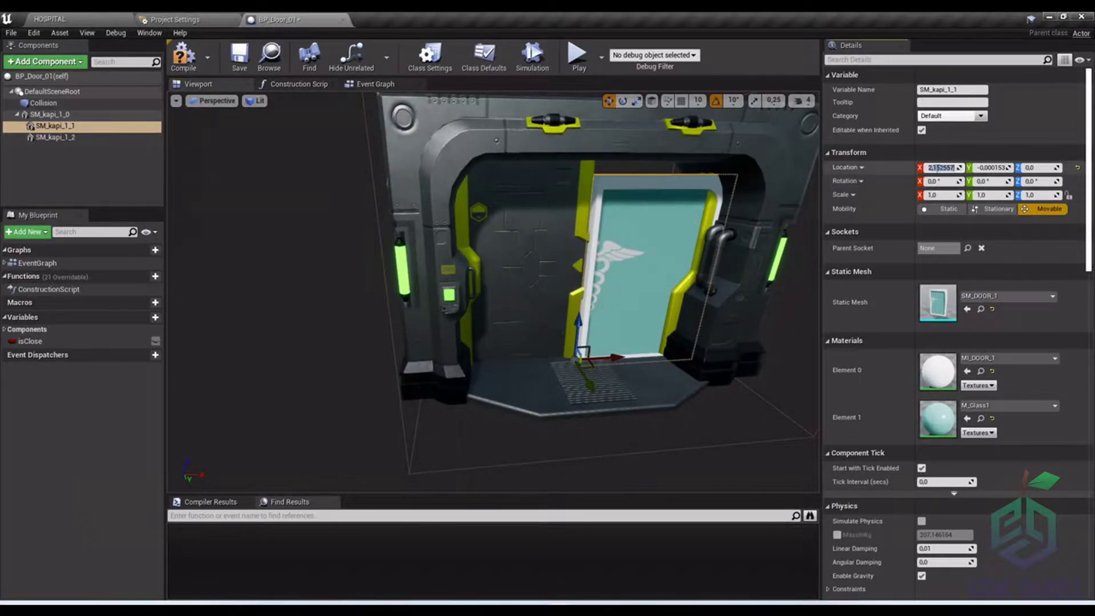
{"action": "type", "text": "0"}
{"action": "key", "text": "Return"}
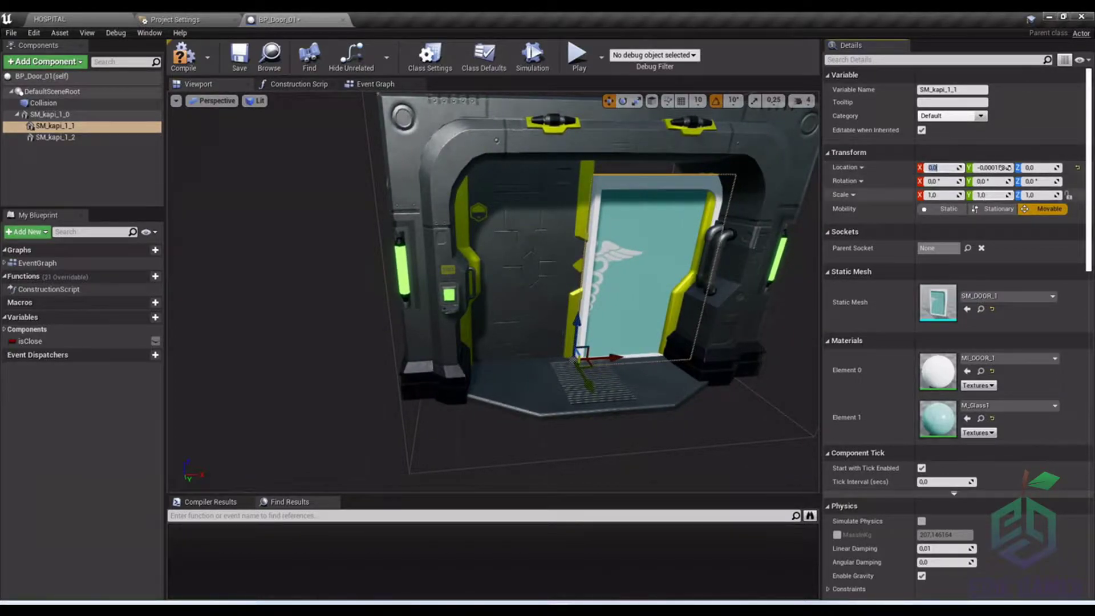
{"action": "type", "text": "0"}
{"action": "key", "text": "Return"}
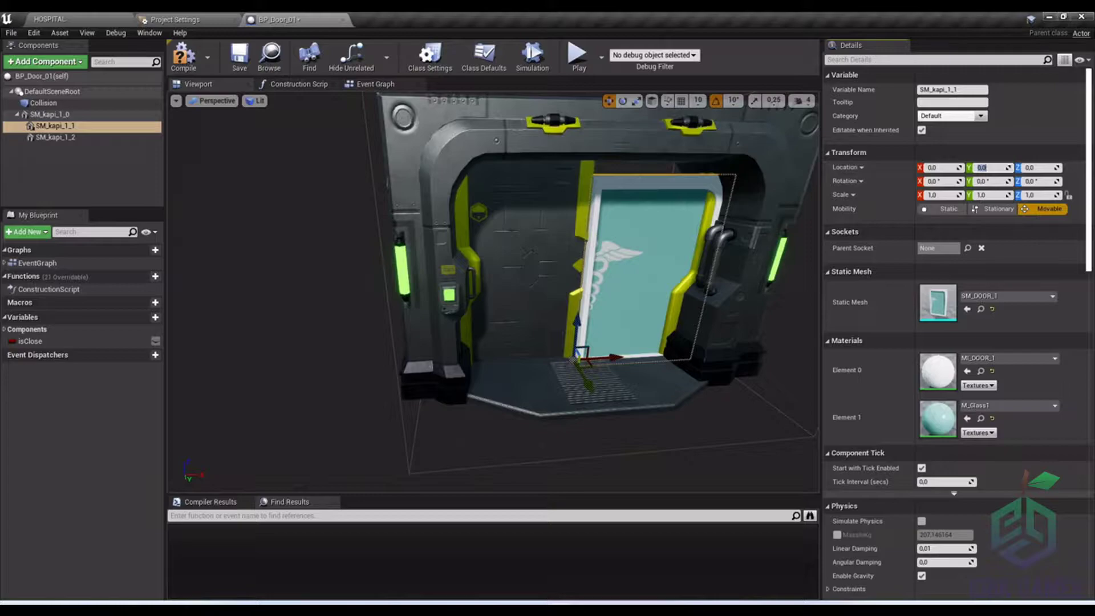
Replace the static mesh of the SM_kapi_1_2 component with SM_DOOR_1
{"action": "left_click", "coordinate": [55, 137]}
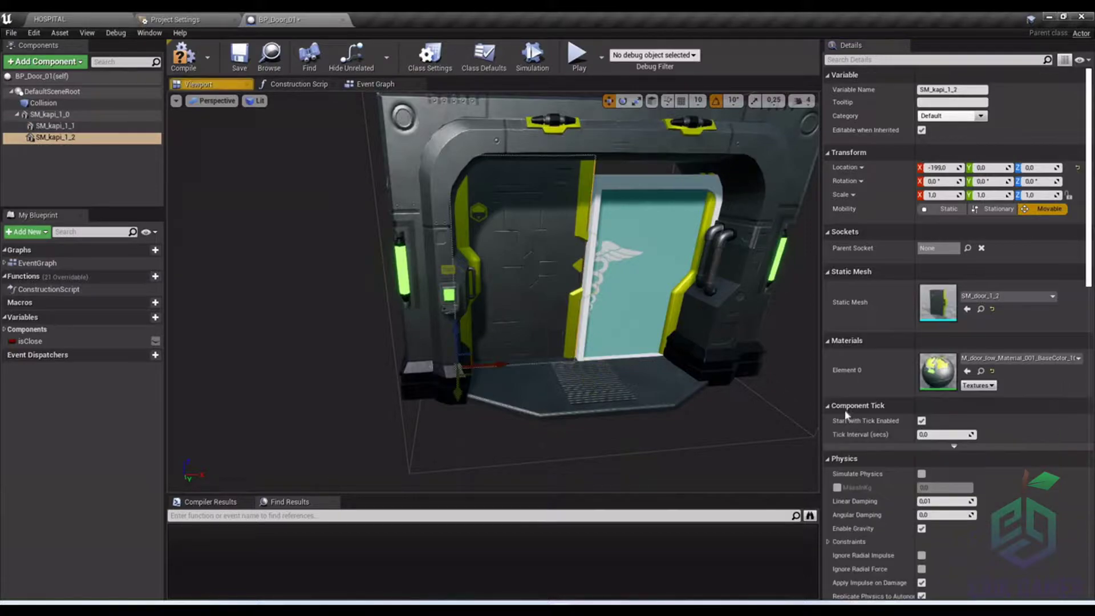
{"action": "left_click", "coordinate": [1002, 297]}
{"action": "left_click", "coordinate": [974, 412]}
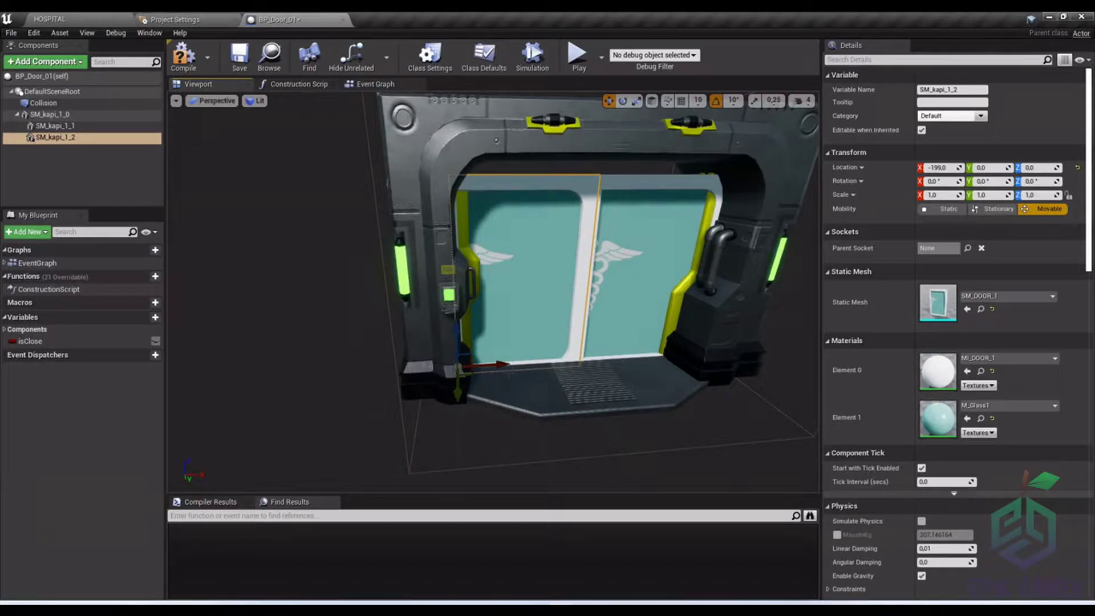
Rotate the SM_kapi_1_2 leaf to about -180° around Z and set its X and Y location to 0
{"action": "key", "text": "e"}
{"action": "left_click_drag", "start_coordinate": [502, 392], "coordinate": [545, 358]}
{"action": "key", "text": "w"}
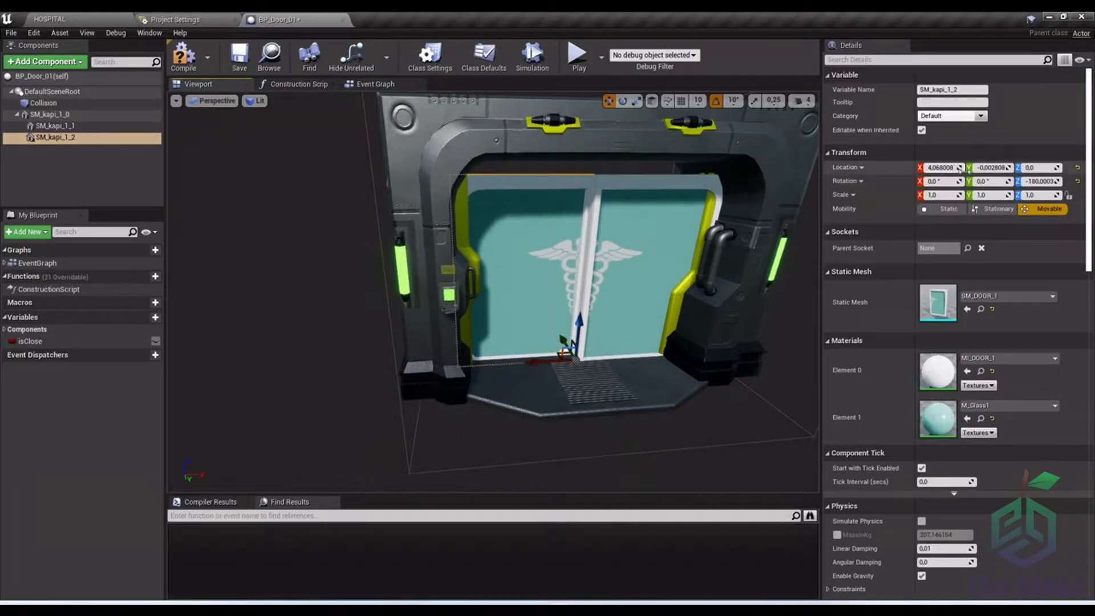
{"action": "type", "text": "0"}
{"action": "key", "text": "Return"}
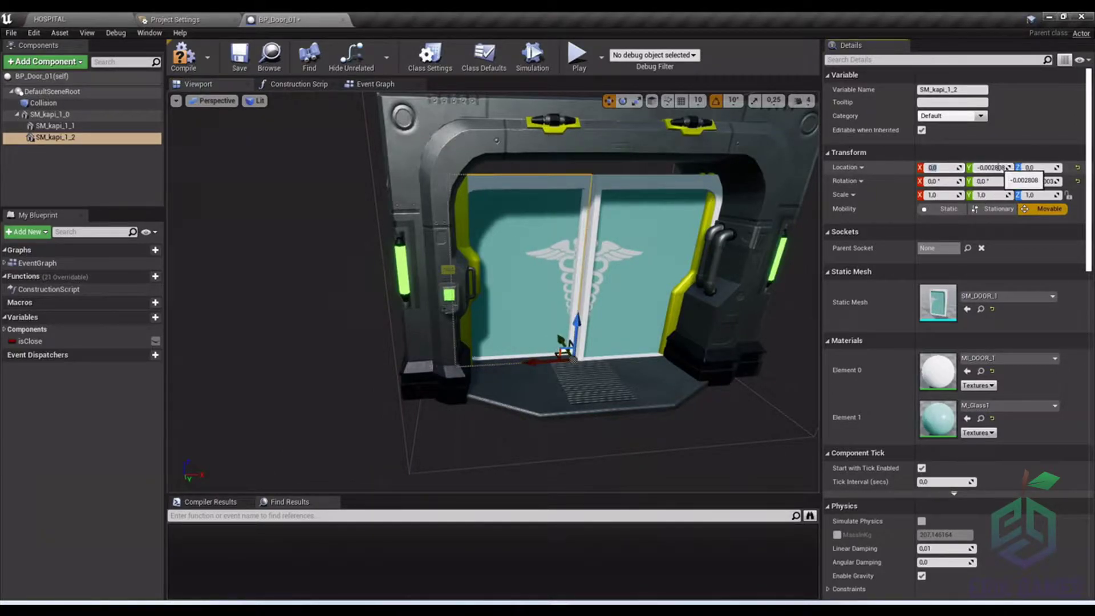
{"action": "type", "text": "0"}
{"action": "key", "text": "Return"}
Align the SM_kapi_1_2 leaf in depth with the other door leaf by setting its Y location to 20
{"action": "mouse_move", "coordinate": [659, 245]}
{"action": "right_mouse_down"}
{"action": "mouse_move", "coordinate": [684, 257]}
{"action": "mouse_move", "coordinate": [667, 239]}
{"action": "mouse_move", "coordinate": [658, 245]}
{"action": "right_mouse_up"}
{"action": "scroll", "coordinate": [659, 246], "scroll_direction": "up", "scroll_amount": 3}
{"action": "left_click", "coordinate": [672, 274]}
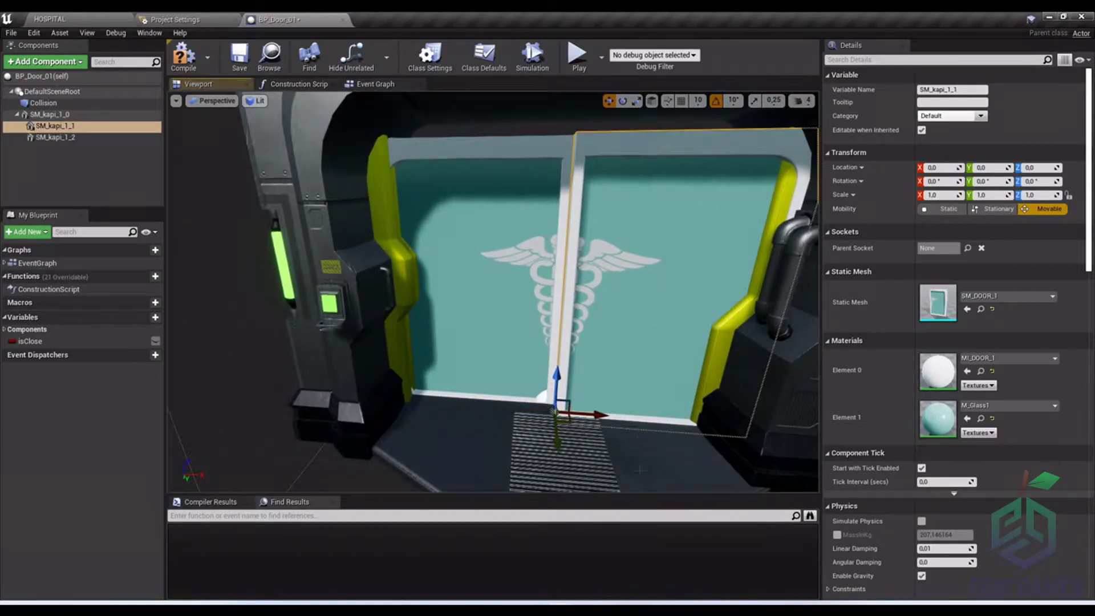
{"action": "left_click", "coordinate": [640, 469]}
{"action": "right_click_drag", "start_coordinate": [638, 466], "coordinate": [420, 315]}
{"action": "left_click", "coordinate": [421, 315]}
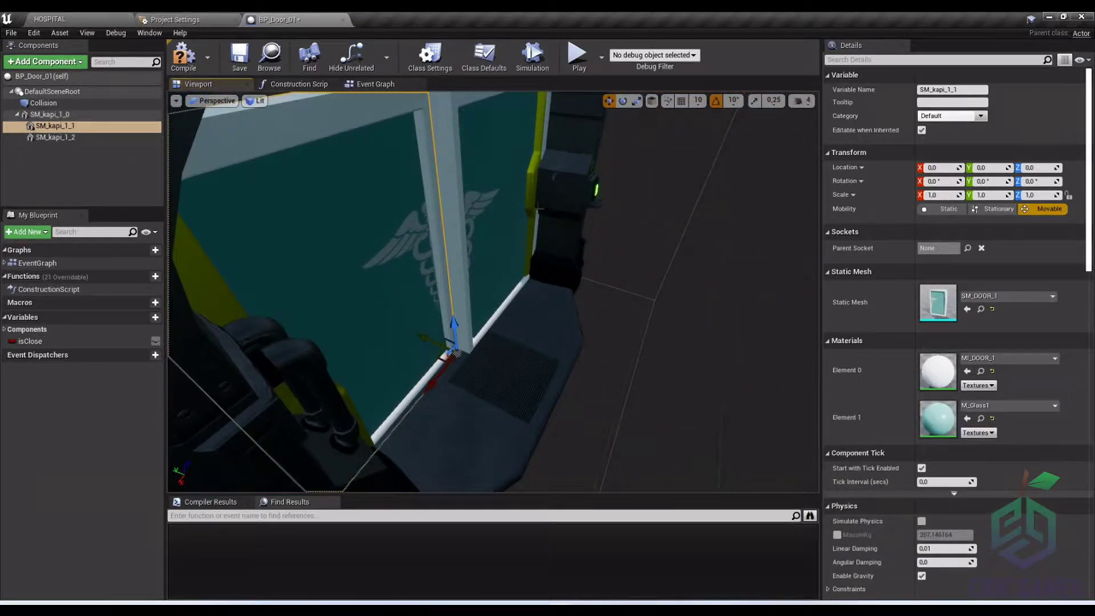
{"action": "left_click", "coordinate": [489, 220]}
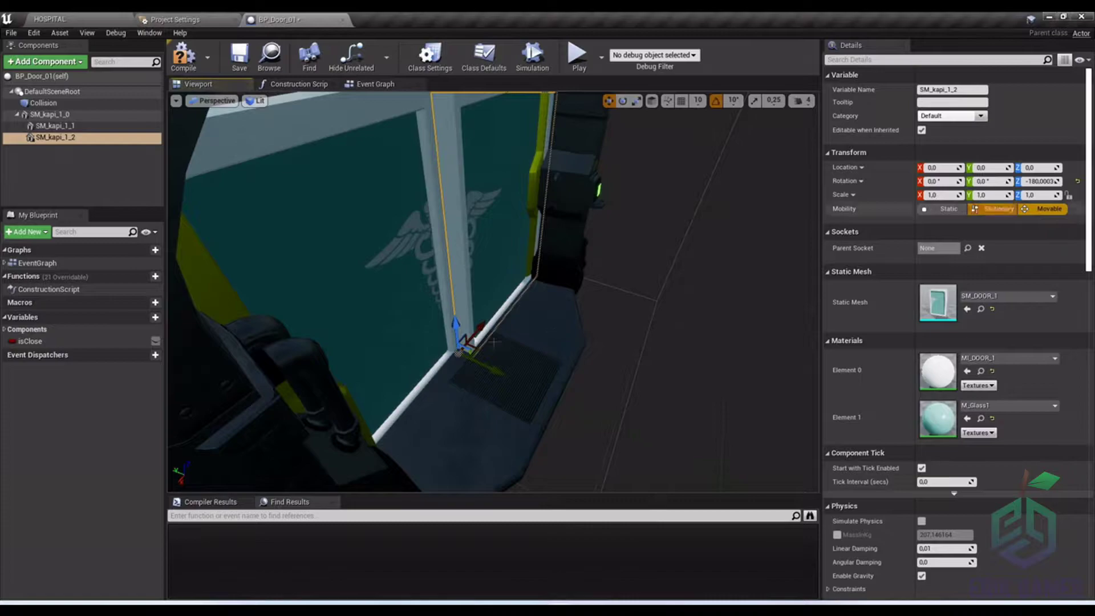
{"action": "left_click_drag", "start_coordinate": [491, 369], "coordinate": [478, 367]}
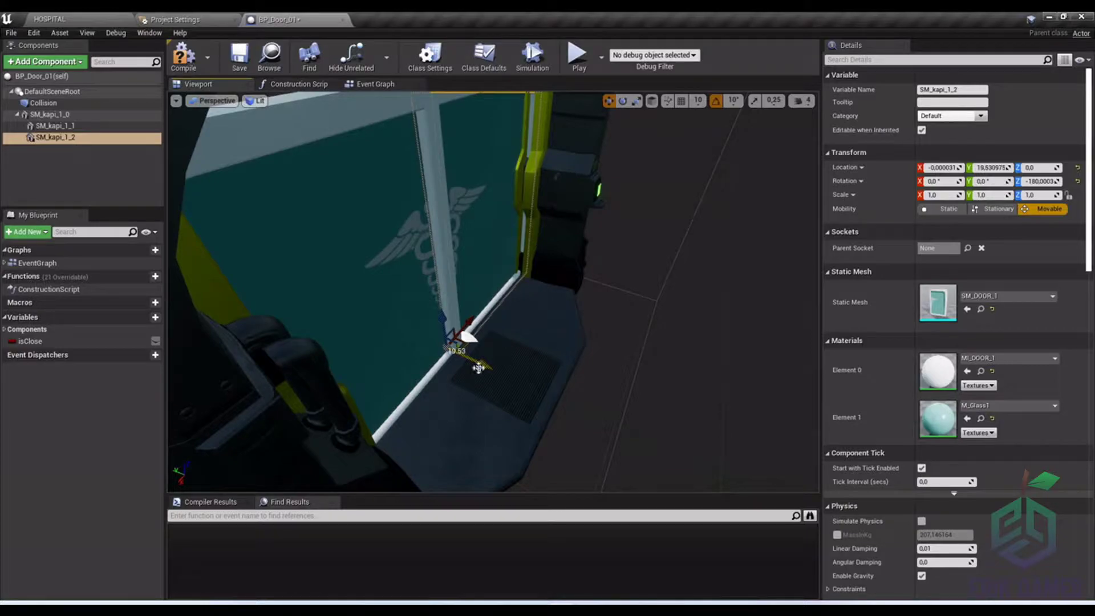
{"action": "mouse_move", "coordinate": [479, 368]}
{"action": "right_mouse_down"}
{"action": "mouse_move", "coordinate": [513, 353]}
{"action": "mouse_move", "coordinate": [434, 388]}
{"action": "mouse_move", "coordinate": [479, 359]}
{"action": "right_mouse_up"}
{"action": "left_click", "coordinate": [1002, 168]}
{"action": "type", "text": "20"}
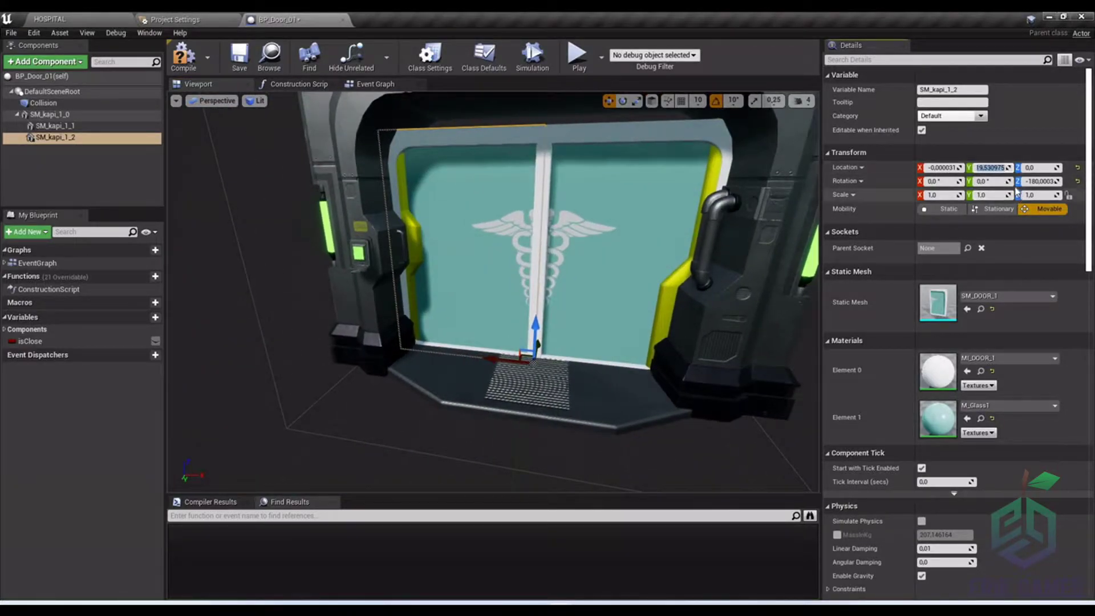
{"action": "key", "text": "Return"}
Check the alignment of both replaced door leaves inside the frame in the blueprint's 3D view
{"action": "scroll", "coordinate": [591, 256], "scroll_direction": "up", "scroll_amount": 5}
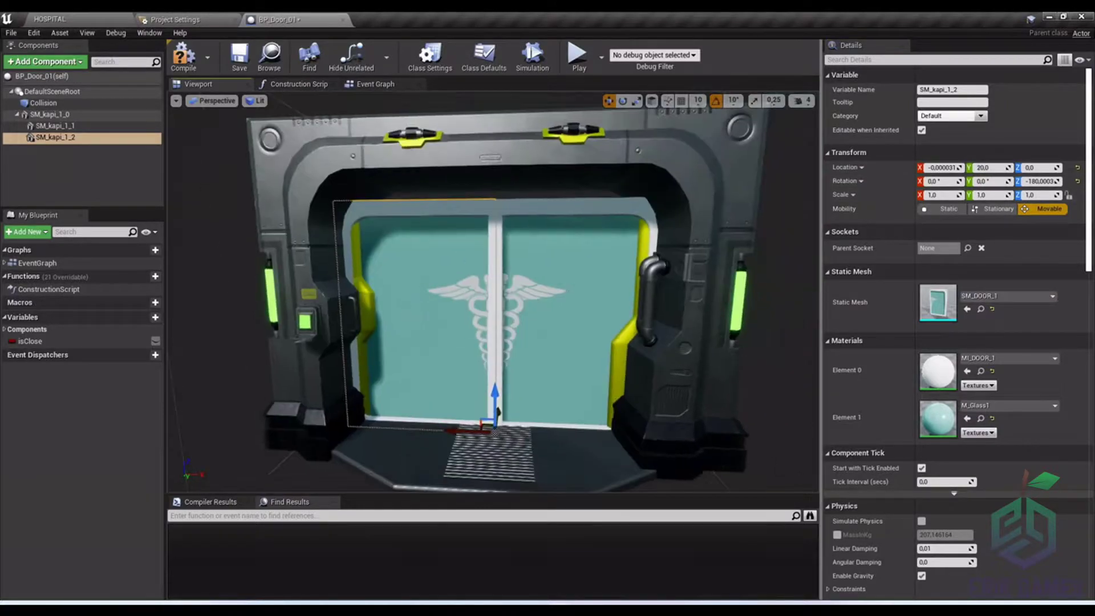
{"action": "right_click_drag", "start_coordinate": [694, 465], "coordinate": [695, 464]}
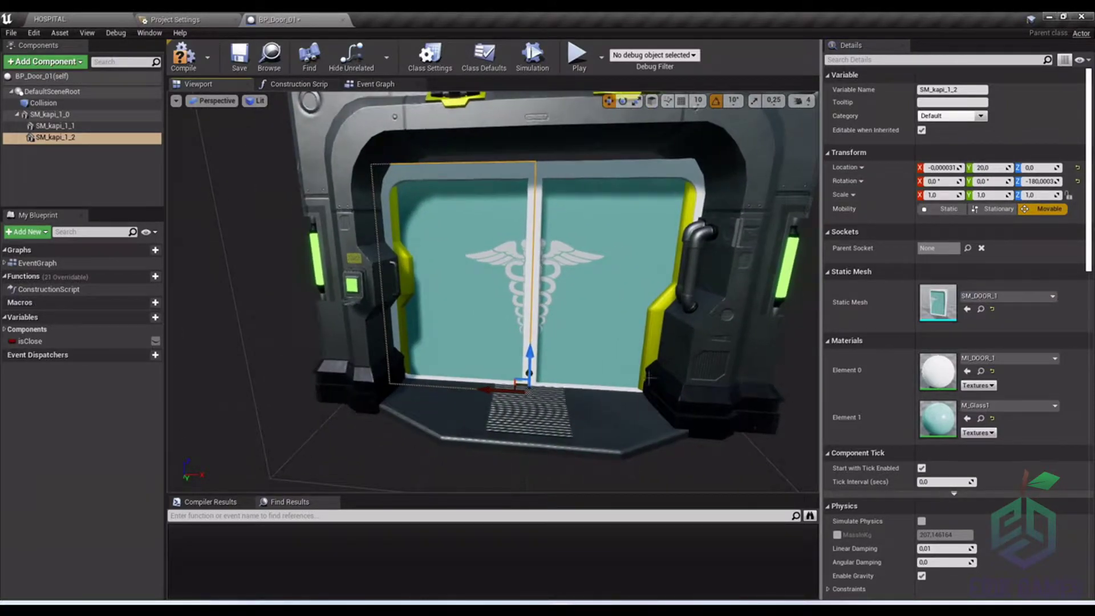
{"action": "mouse_move", "coordinate": [605, 294]}
{"action": "right_mouse_down"}
{"action": "mouse_move", "coordinate": [702, 274]}
{"action": "mouse_move", "coordinate": [635, 319]}
{"action": "mouse_move", "coordinate": [605, 294]}
{"action": "right_mouse_up"}
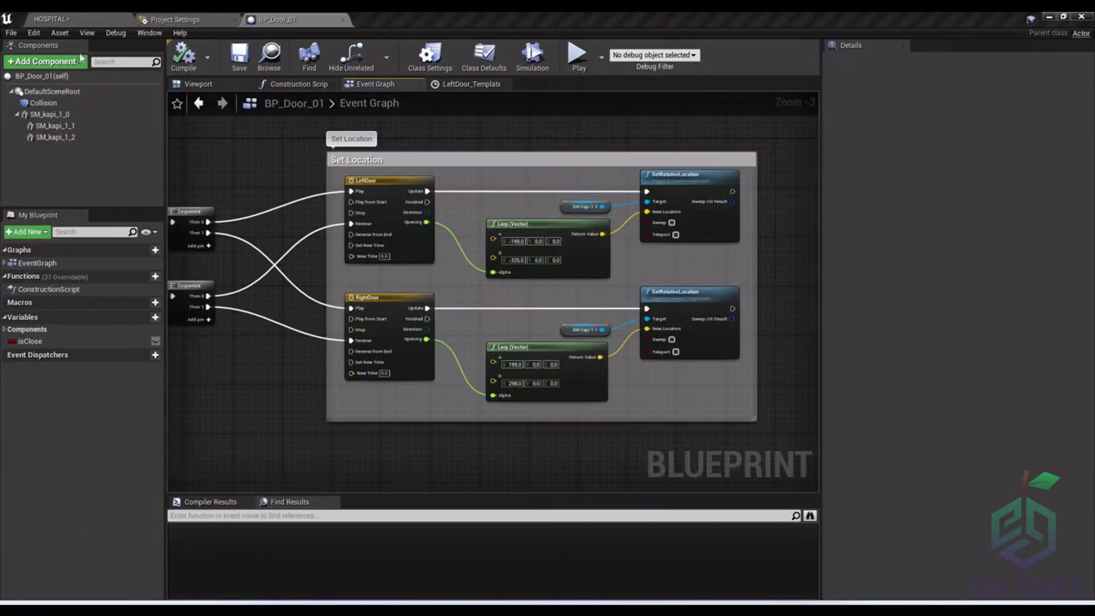
{"action": "left_click", "coordinate": [189, 84]}
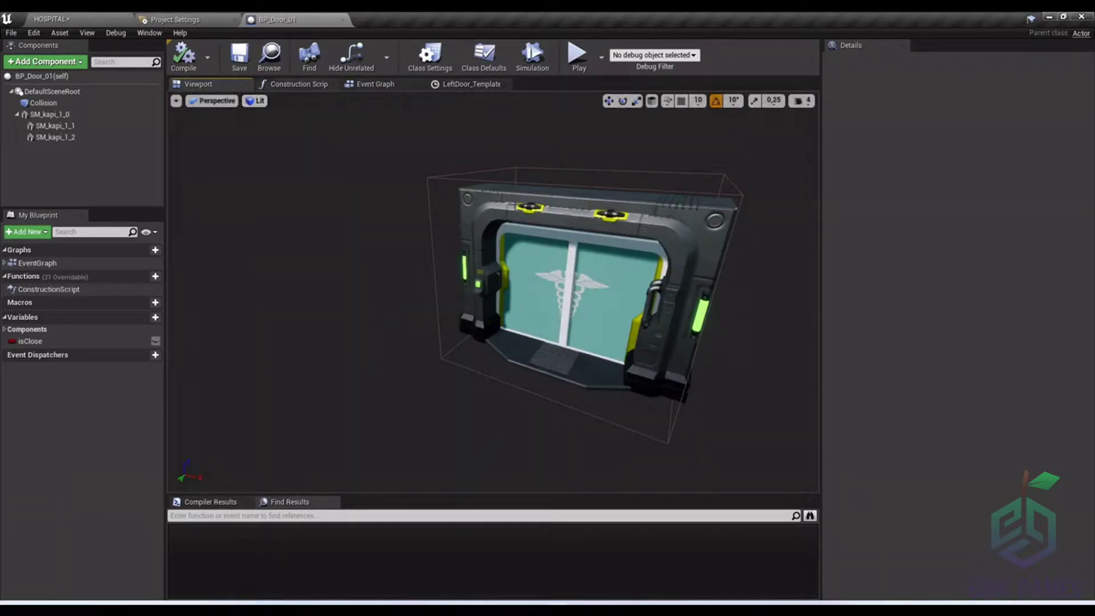
Set the SM_kapi_1_2 leaf's X location to exactly 0, check both leaves' transforms and save the blueprint
{"action": "right_click_drag", "start_coordinate": [492, 291], "coordinate": [547, 285]}
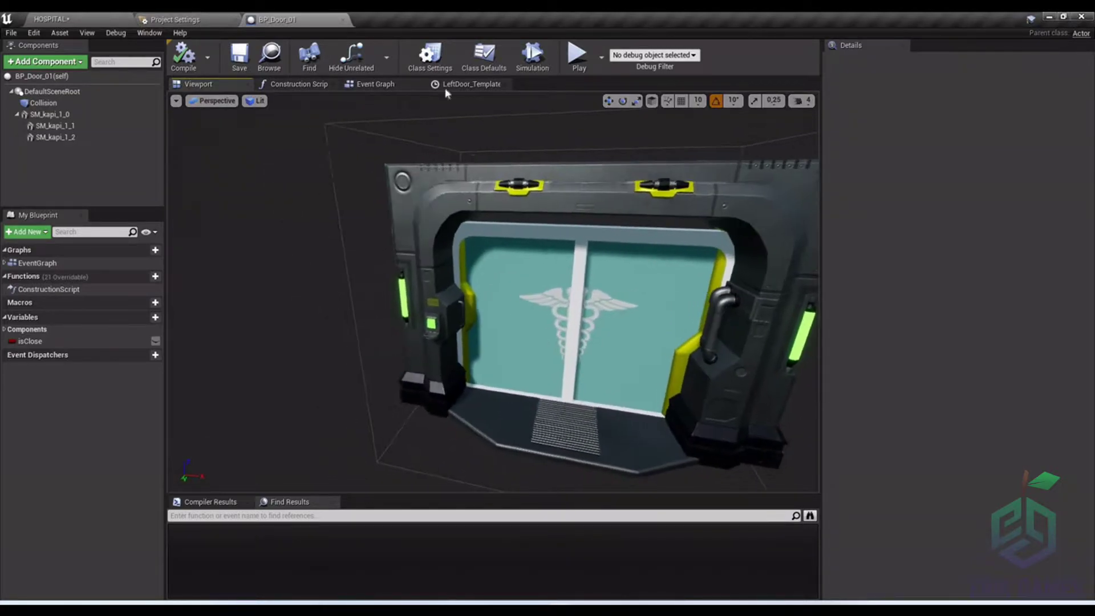
{"action": "left_click", "coordinate": [372, 84]}
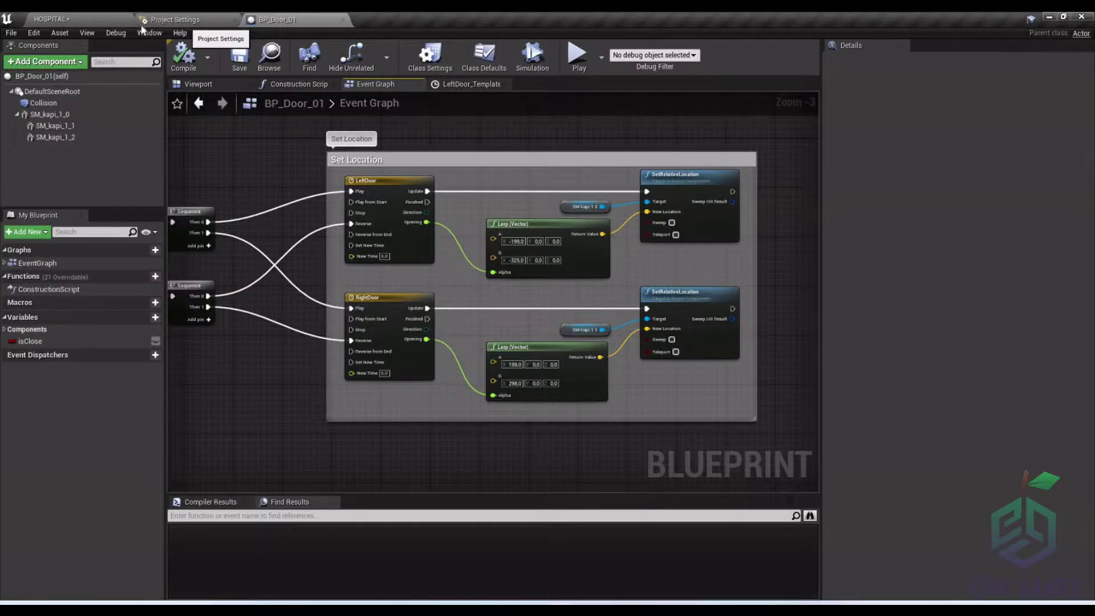
{"action": "left_click", "coordinate": [221, 84]}
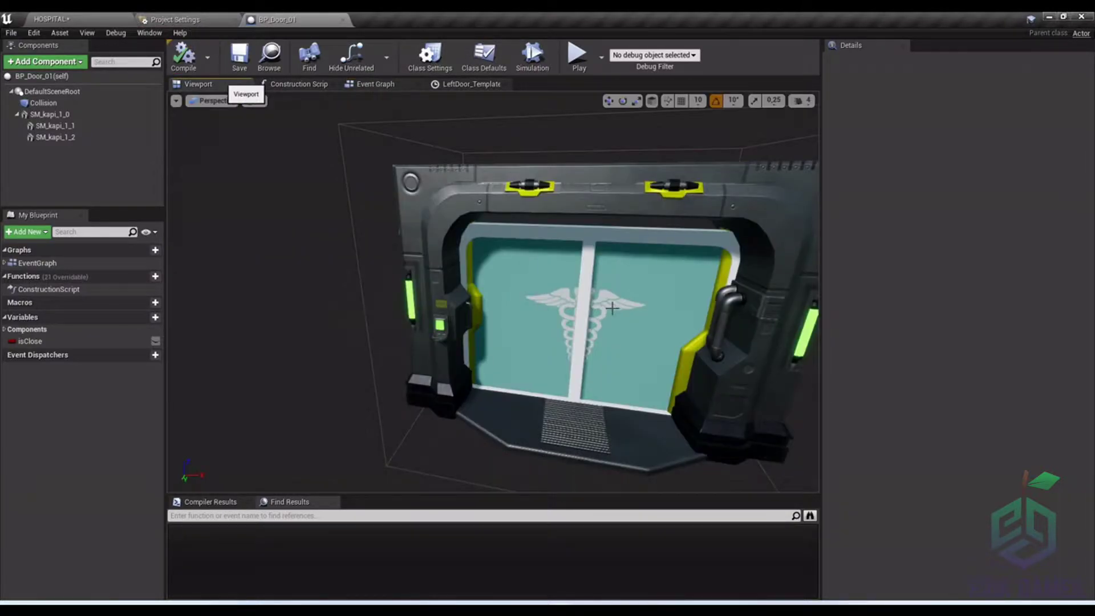
{"action": "left_click", "coordinate": [549, 300]}
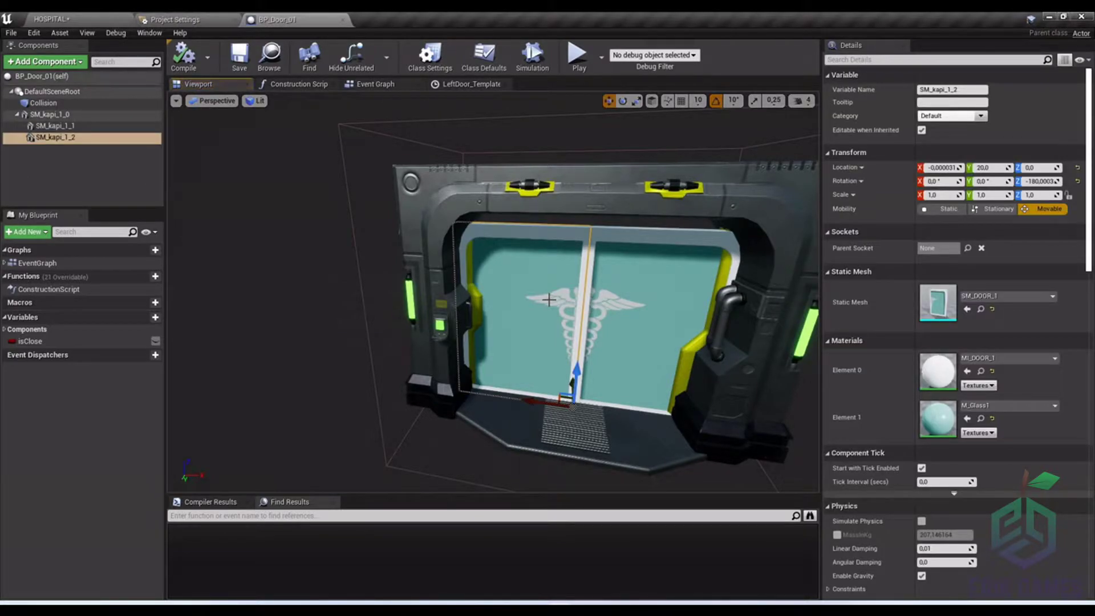
{"action": "left_click", "coordinate": [941, 168]}
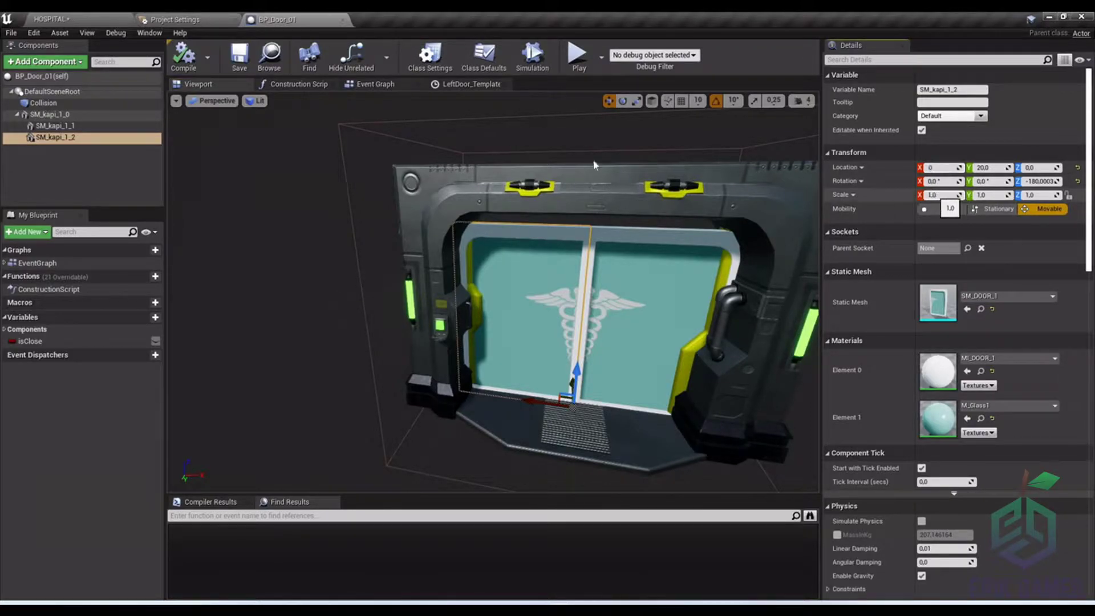
{"action": "left_click", "coordinate": [55, 126]}
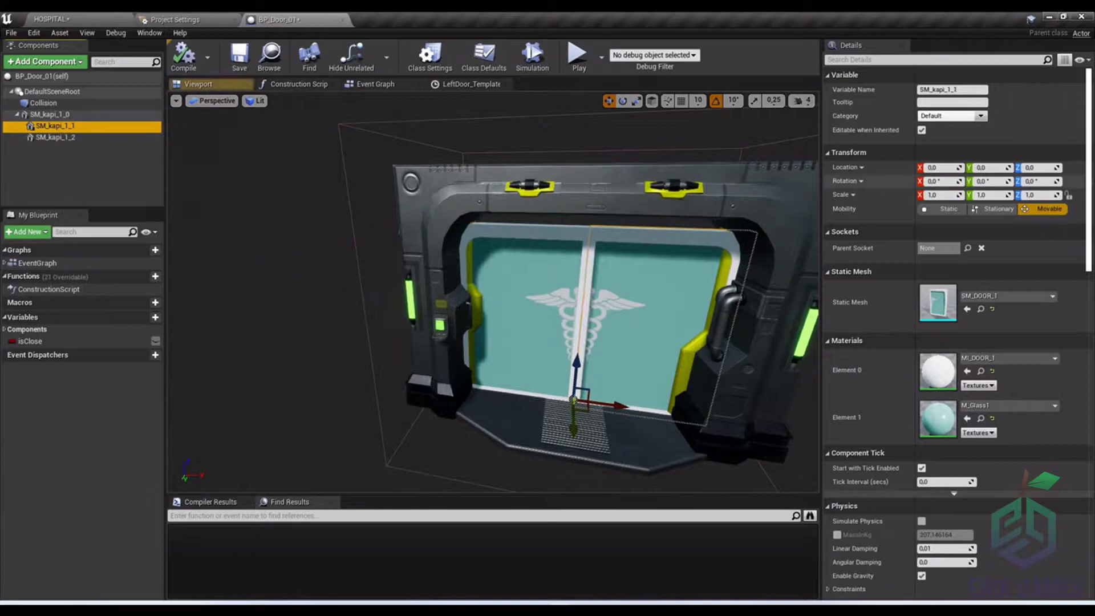
{"action": "left_click", "coordinate": [55, 137]}
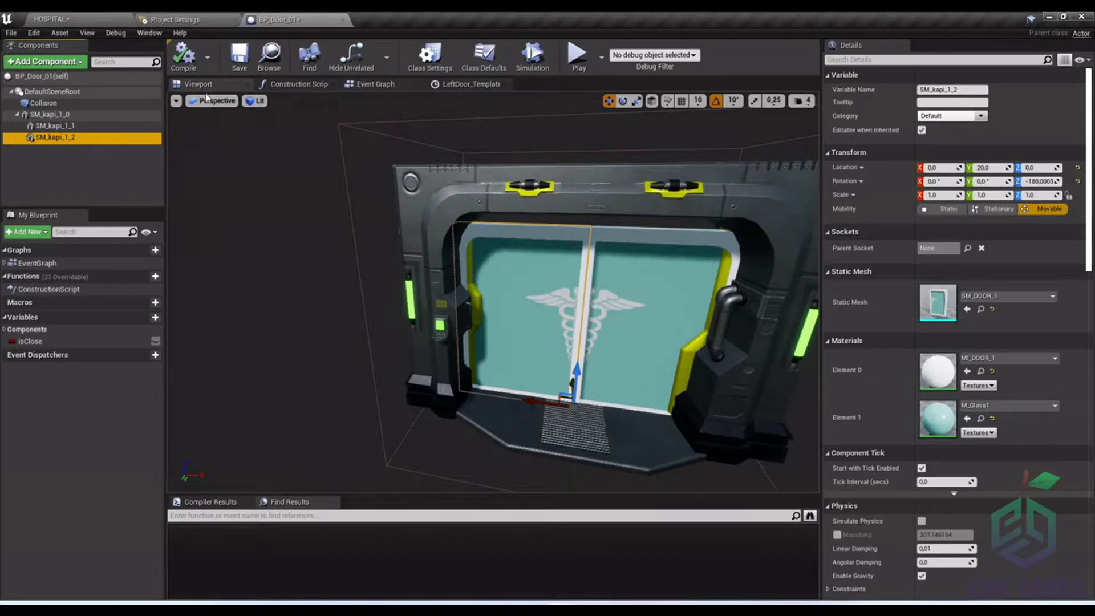
{"action": "left_click", "coordinate": [239, 66]}
Close the LeftDoor_Template timeline and check which door component the LeftDoor branch moves in the event graph
{"action": "left_click", "coordinate": [416, 84]}
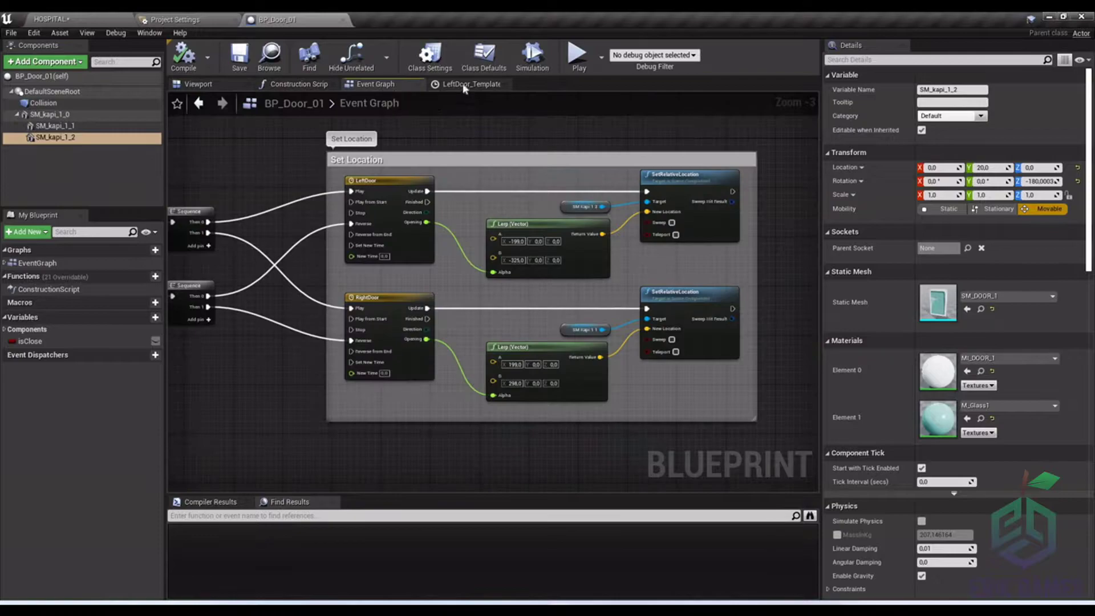
{"action": "left_click", "coordinate": [503, 84]}
{"action": "right_click_drag", "start_coordinate": [463, 237], "coordinate": [479, 233]}
{"action": "right_click_drag", "start_coordinate": [330, 232], "coordinate": [174, 301]}
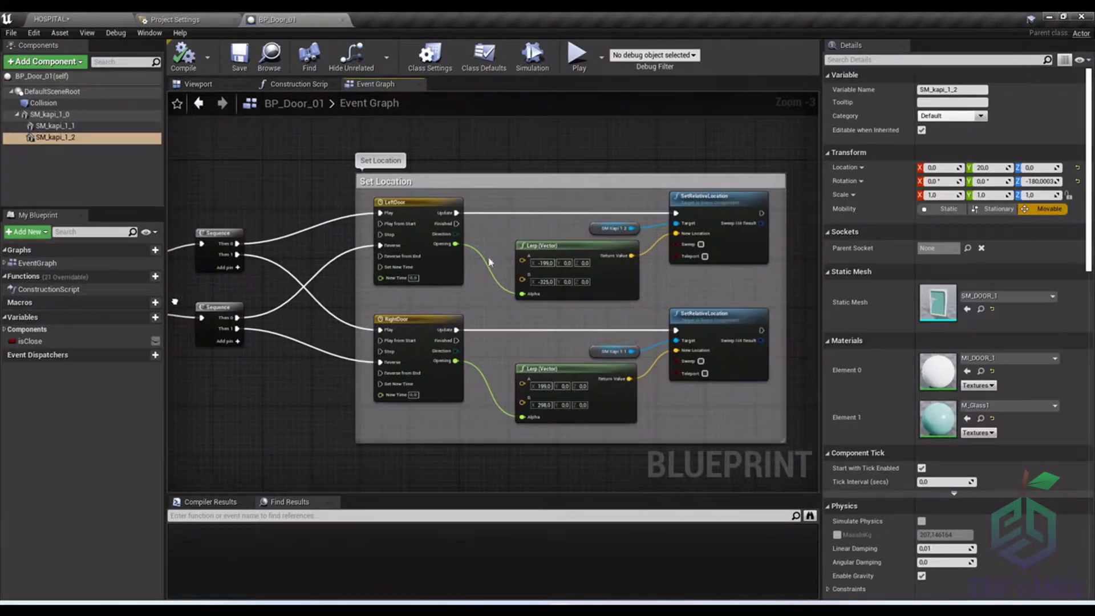
{"action": "left_click", "coordinate": [613, 230]}
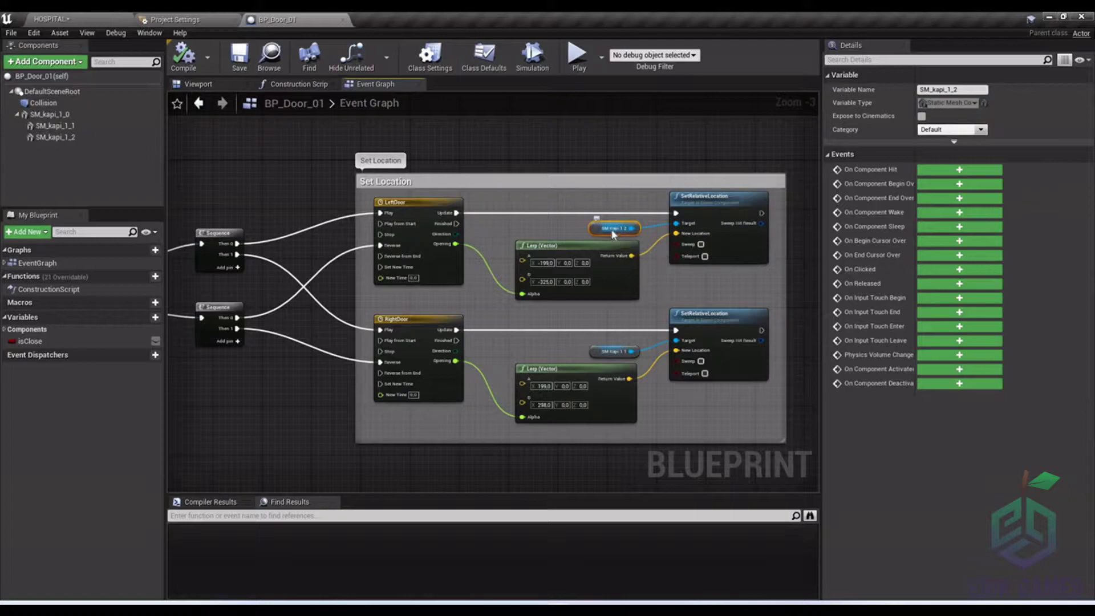
{"action": "left_click", "coordinate": [84, 138]}
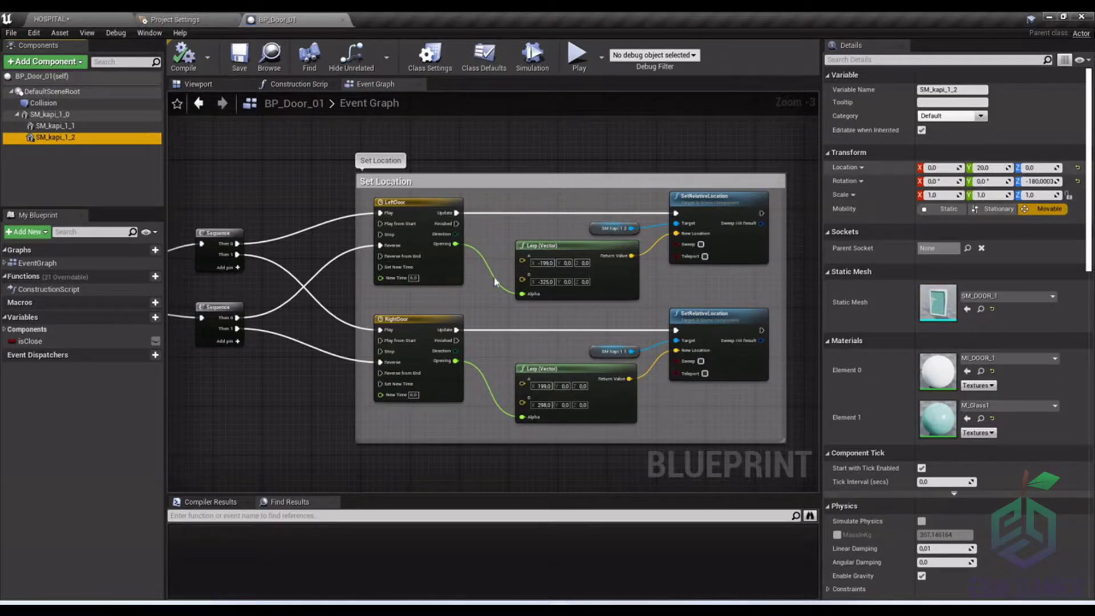
Set the A vector of the LeftDoor Lerp node to X 0 and Y 20
{"action": "left_click", "coordinate": [540, 263]}
{"action": "type", "text": "0"}
{"action": "key", "text": "Return"}
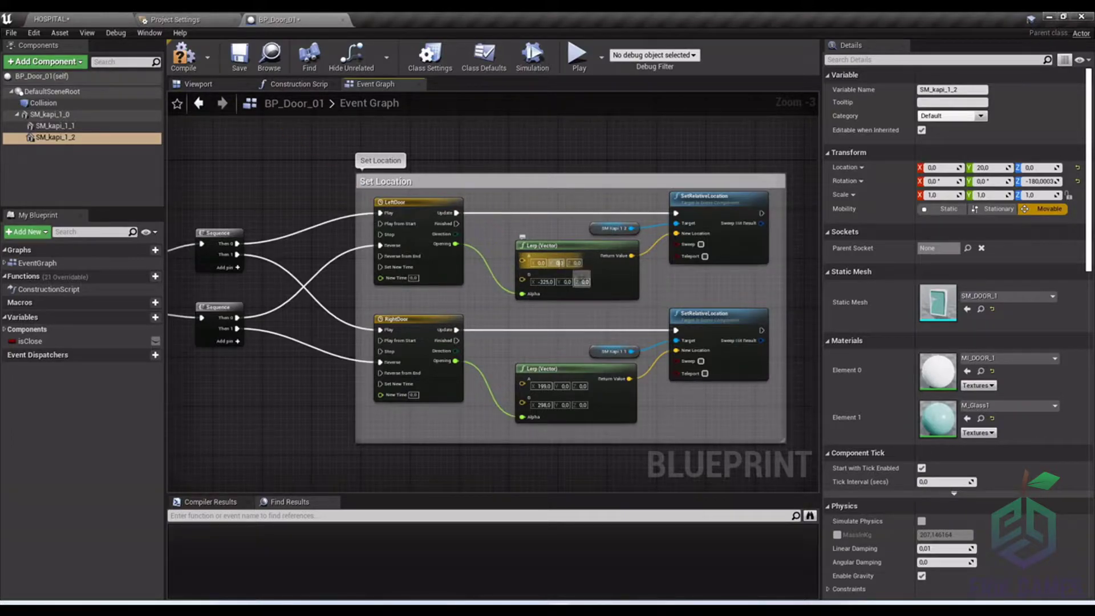
{"action": "type", "text": "20"}
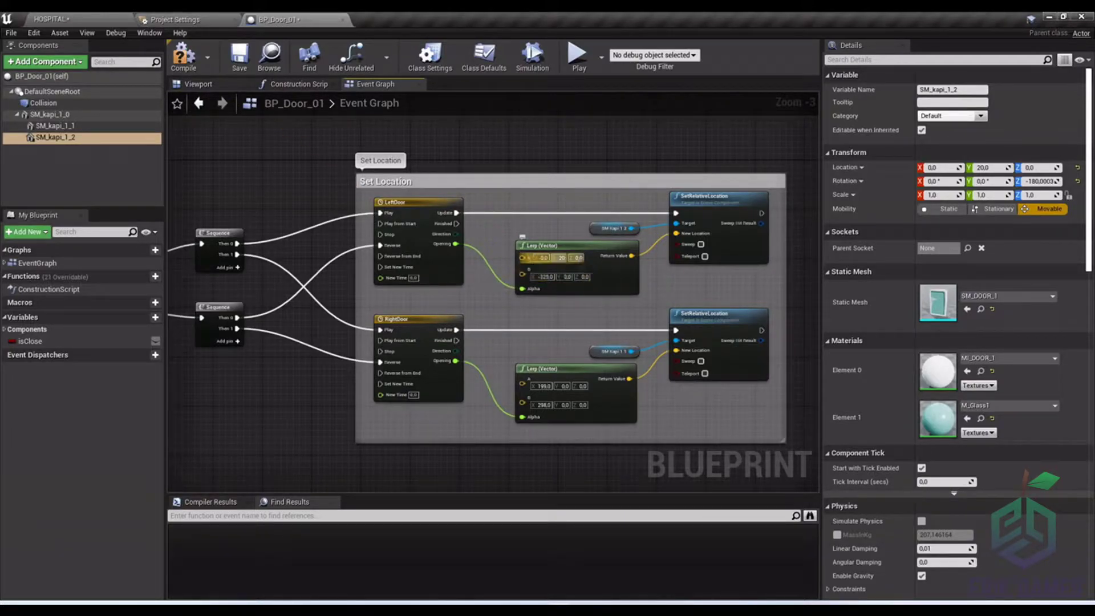
{"action": "key", "text": "Tab"}
{"action": "left_click", "coordinate": [664, 286]}
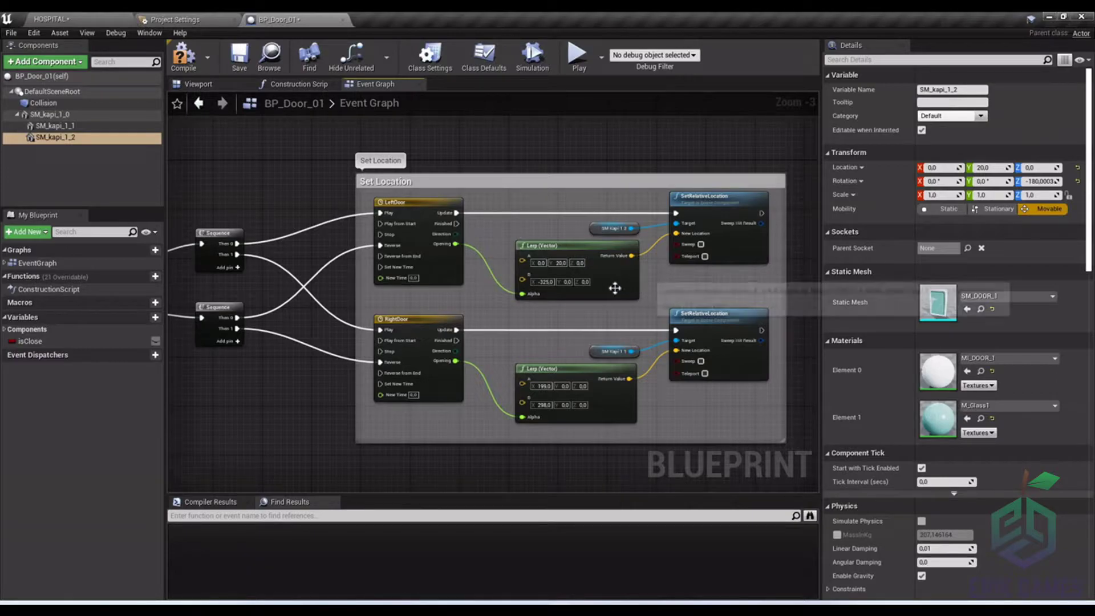
Slide the SM_kapi_1_2 leaf open along X to about -147 and copy its X location
{"action": "left_click", "coordinate": [194, 85]}
{"action": "left_click_drag", "start_coordinate": [572, 384], "coordinate": [452, 405]}
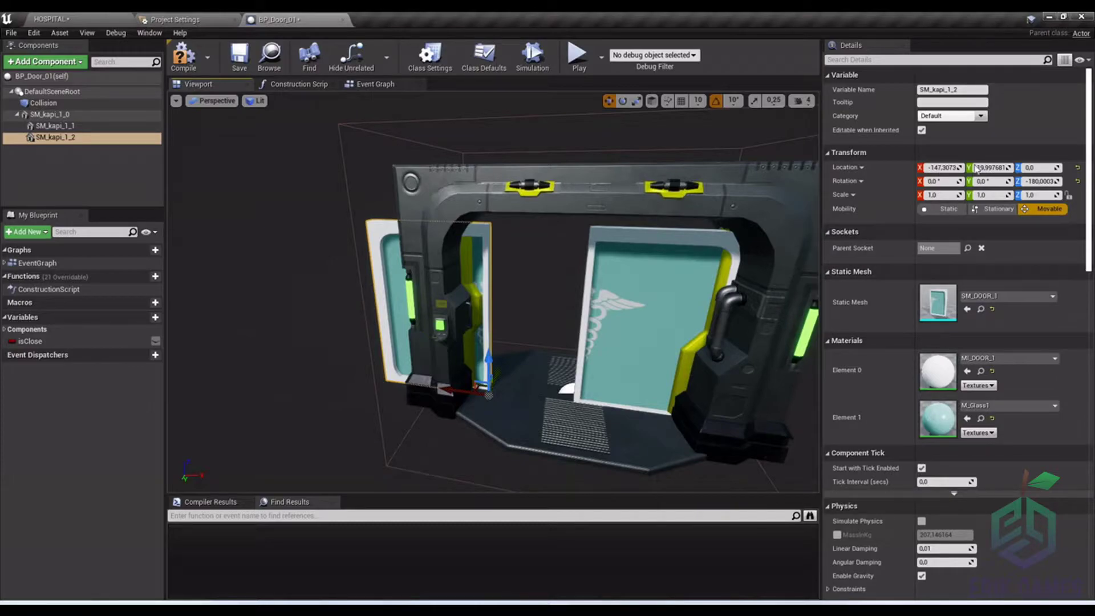
{"action": "left_click", "coordinate": [941, 168]}
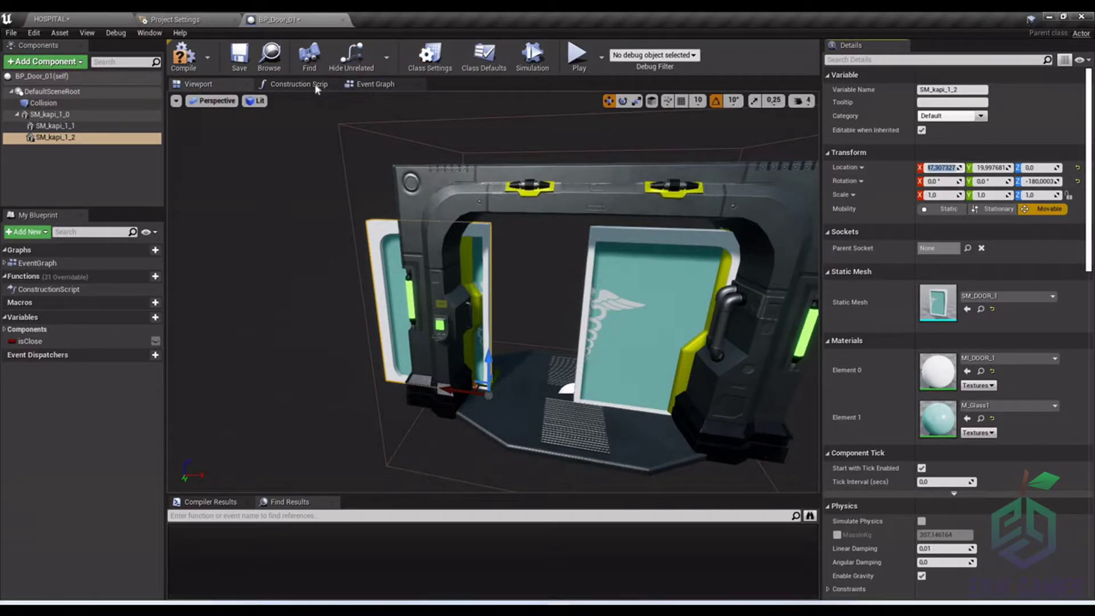
Set the B vector of the LeftDoor Lerp node to X -147 and Y 20
{"action": "left_click", "coordinate": [359, 86]}
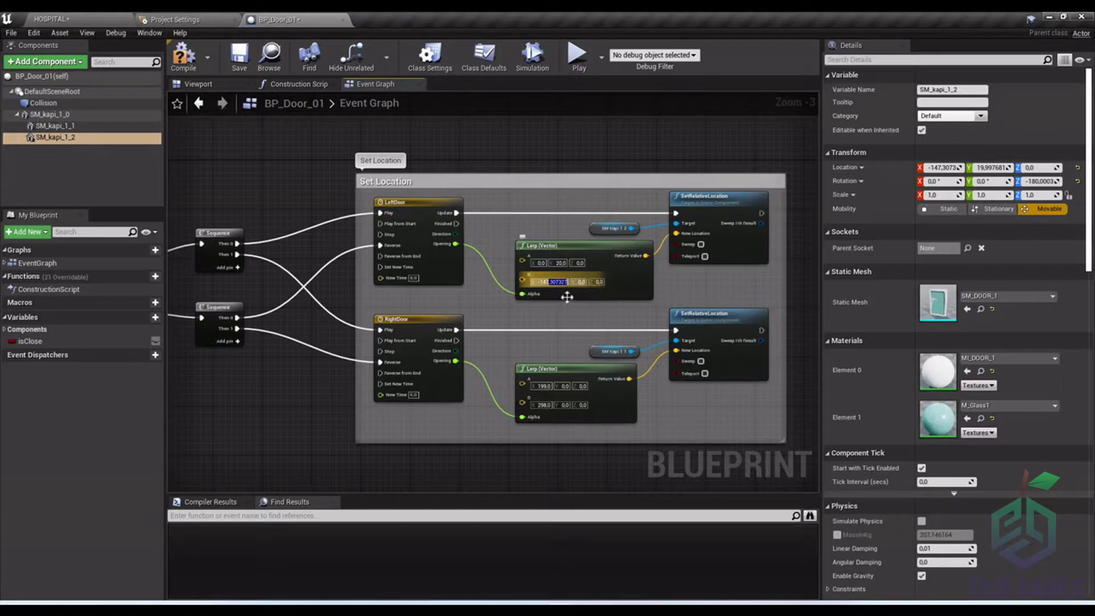
{"action": "key", "text": "BackSpace"}
{"action": "key", "text": "Return"}
{"action": "left_click", "coordinate": [545, 282]}
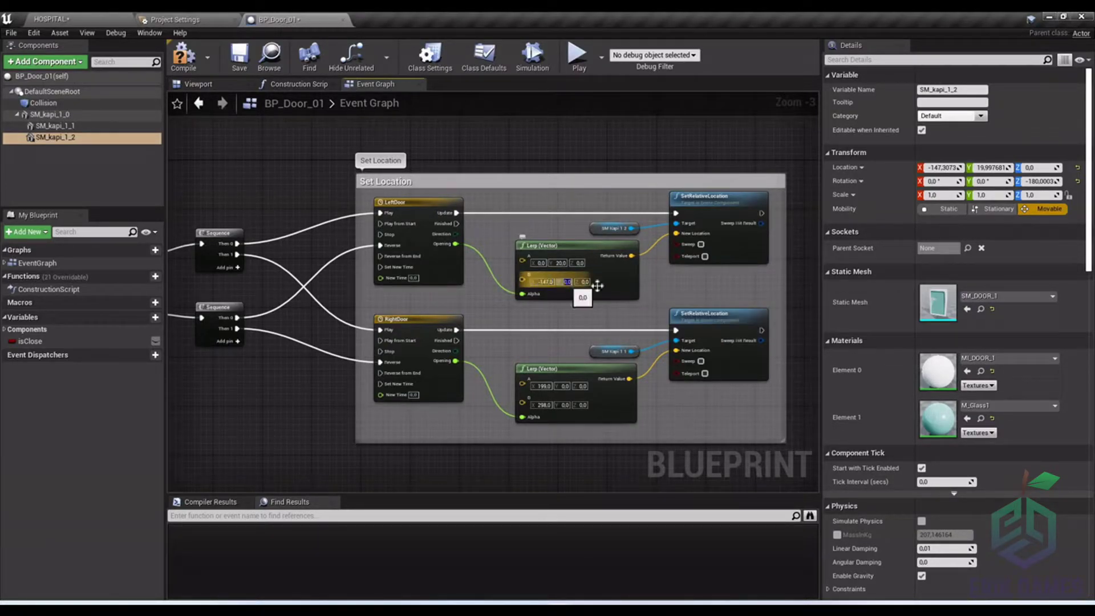
{"action": "type", "text": "20"}
{"action": "key", "text": "Return"}
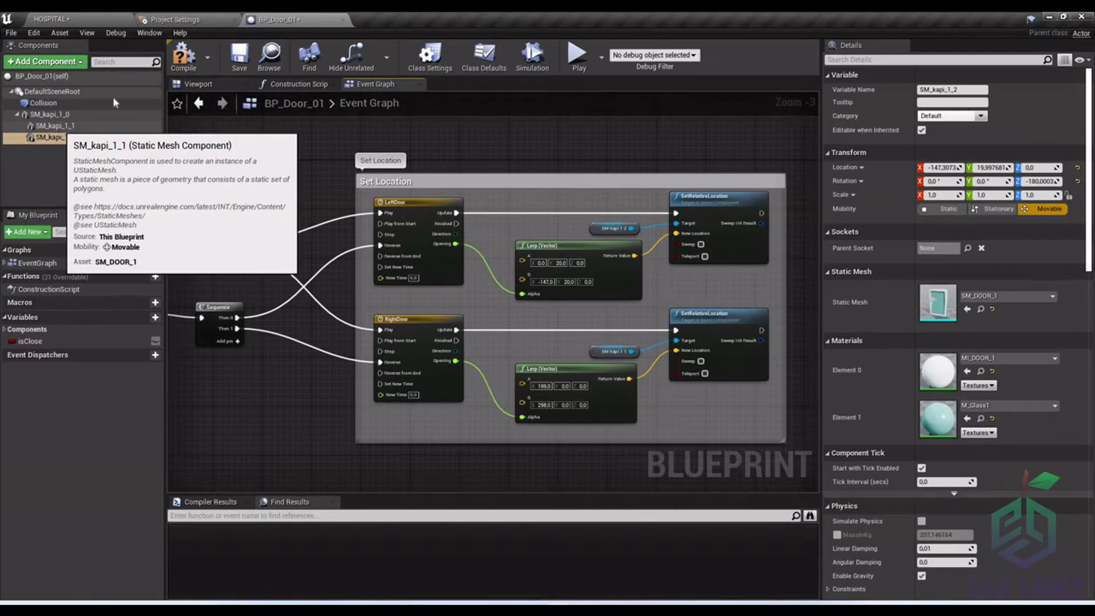
Return the SM_kapi_1_2 leaf to its closed position at X 0 and Y 20
{"action": "left_click", "coordinate": [194, 85]}
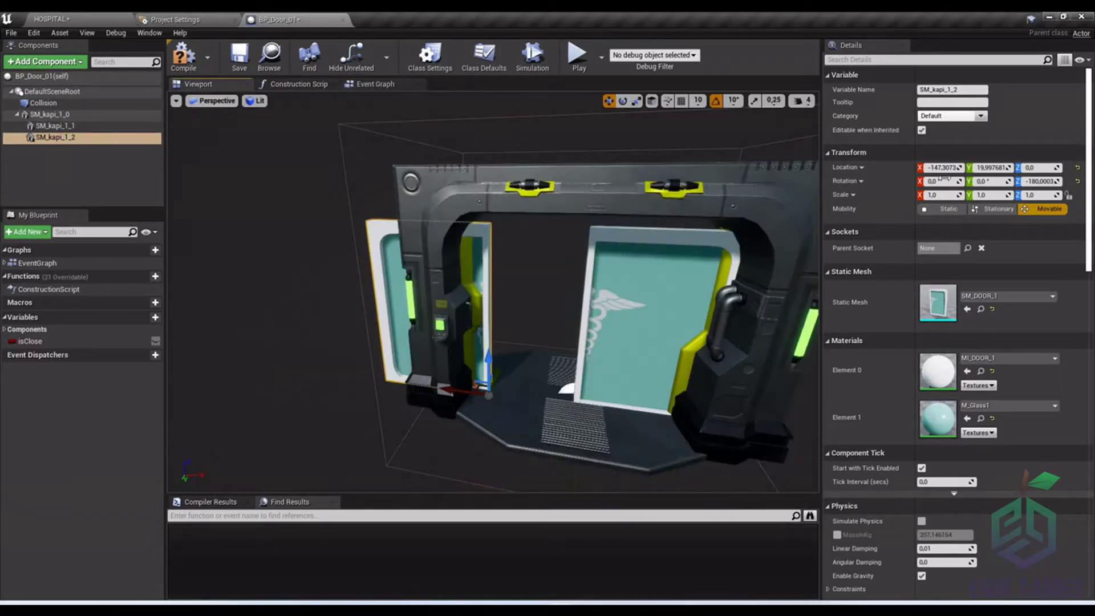
{"action": "type", "text": "0"}
{"action": "key", "text": "Tab"}
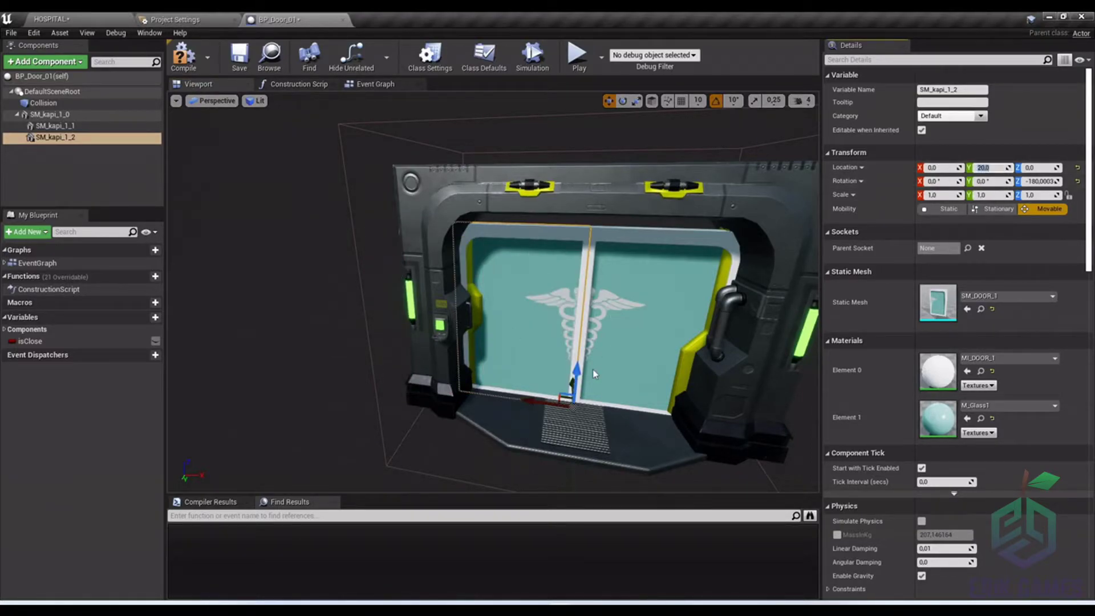
{"action": "left_click", "coordinate": [97, 138]}
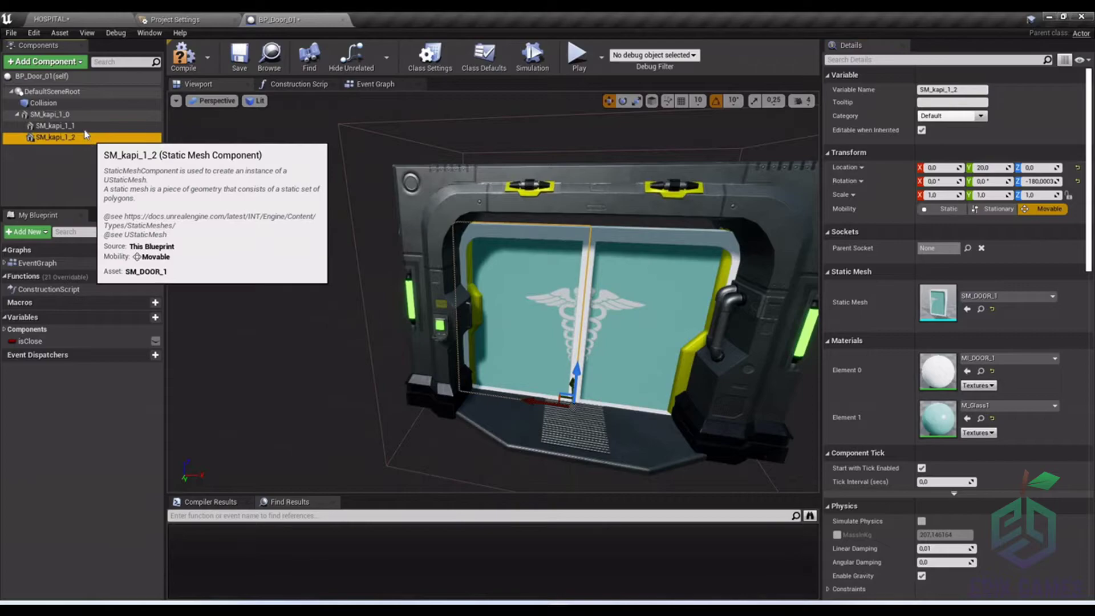
Check the SM_kapi_1_1 leaf's location and set the X of the RightDoor Lerp node's A vector to 0
{"action": "left_click", "coordinate": [68, 126]}
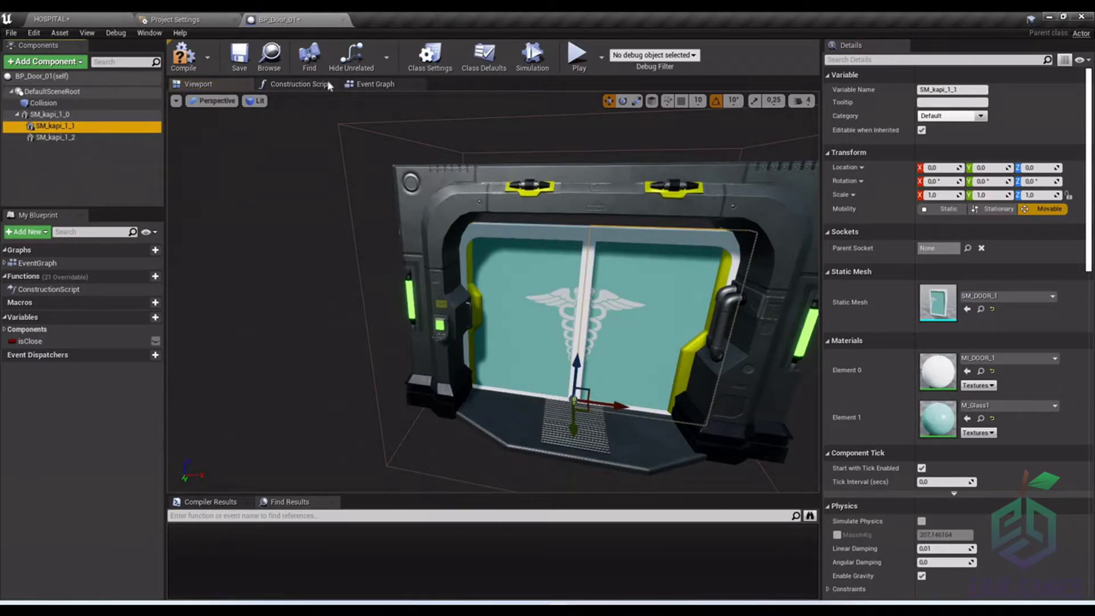
{"action": "left_click", "coordinate": [390, 87]}
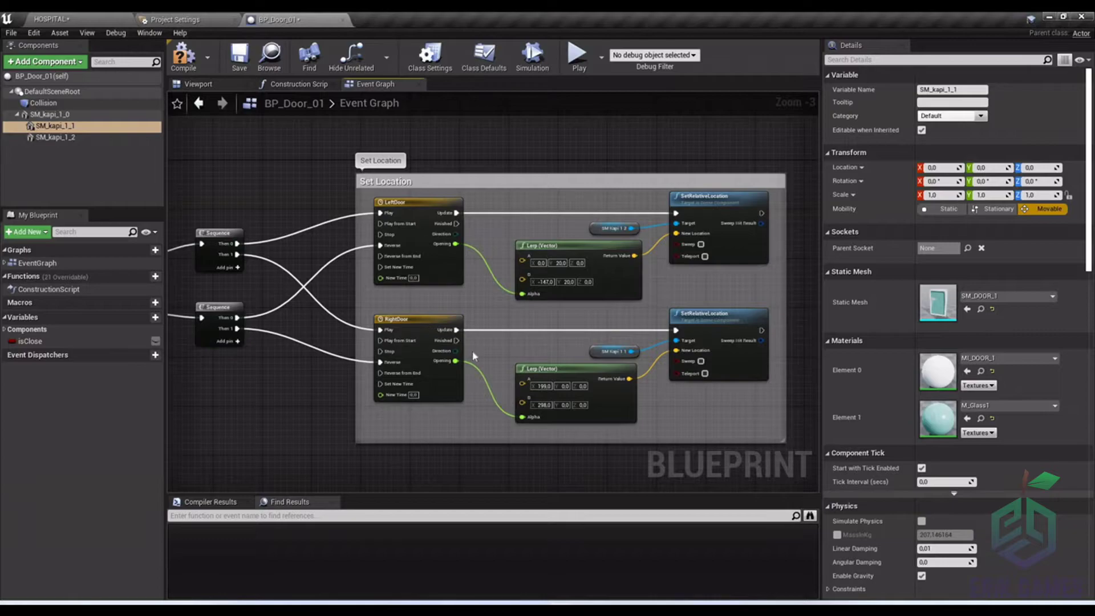
{"action": "left_click", "coordinate": [217, 87]}
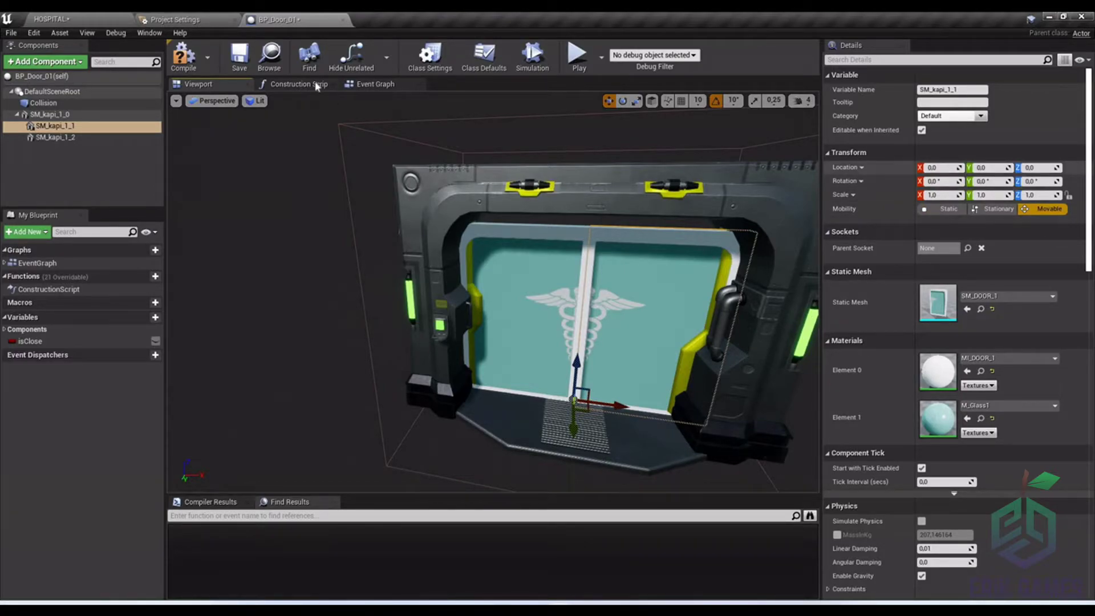
{"action": "left_click", "coordinate": [369, 84]}
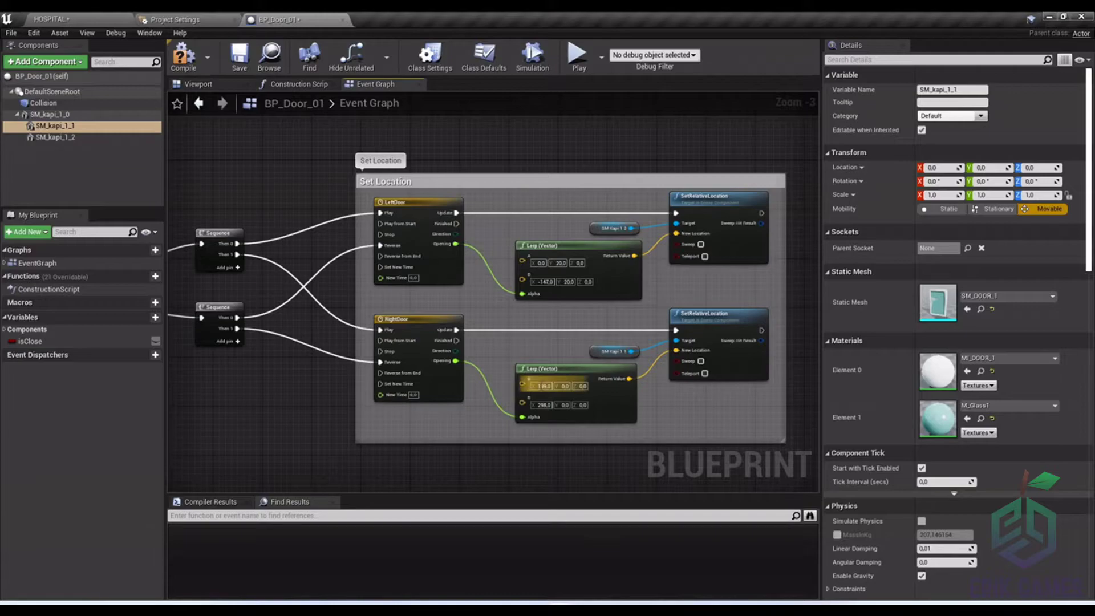
{"action": "type", "text": "0"}
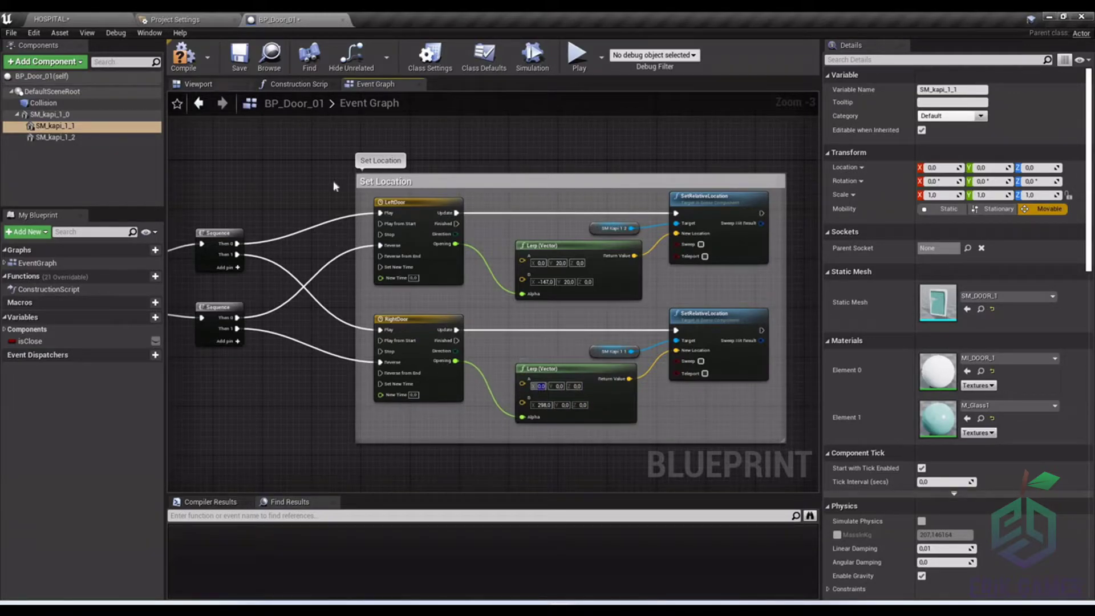
Slide the SM_kapi_1_1 leaf open along X to about 137 to read its open position, and undo the move
{"action": "left_click", "coordinate": [198, 84]}
{"action": "left_click_drag", "start_coordinate": [618, 409], "coordinate": [710, 412]}
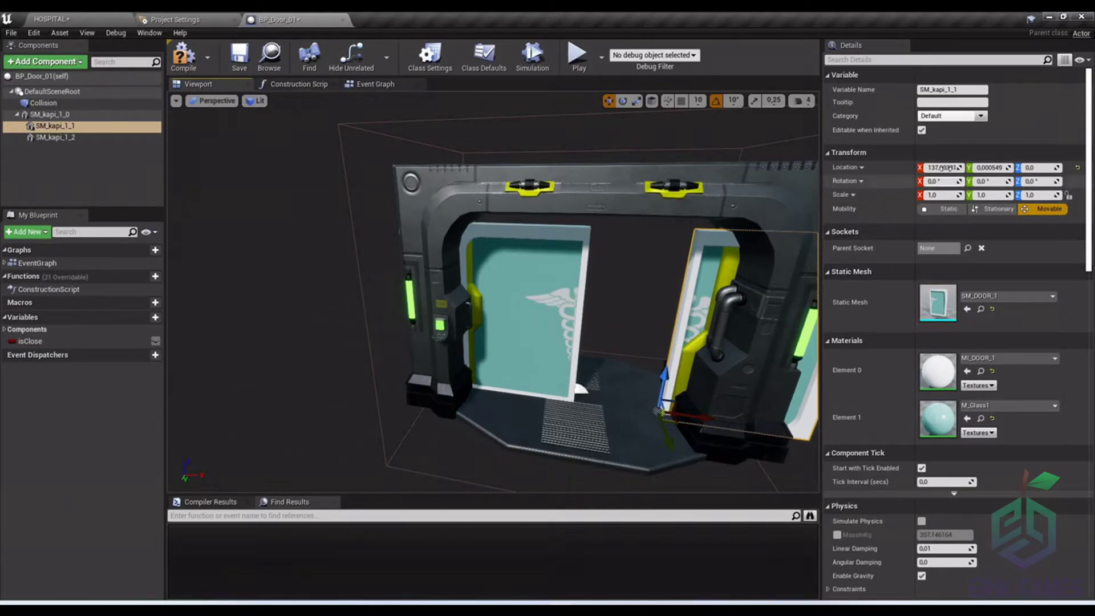
{"action": "right_click_drag", "start_coordinate": [292, 120], "coordinate": [319, 118]}
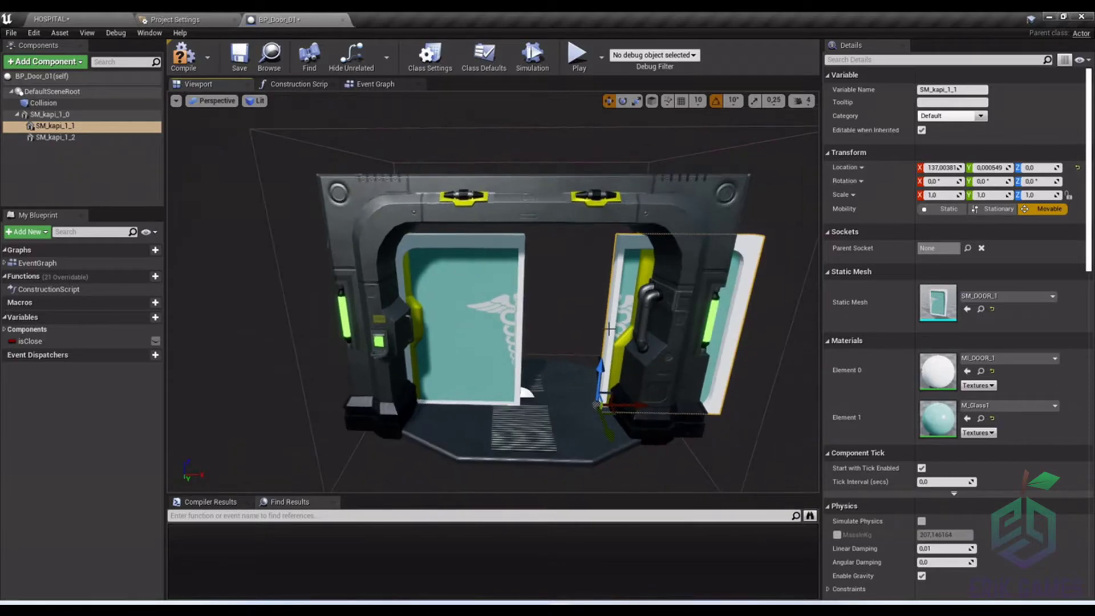
{"action": "key", "text": "ctrl+z"}
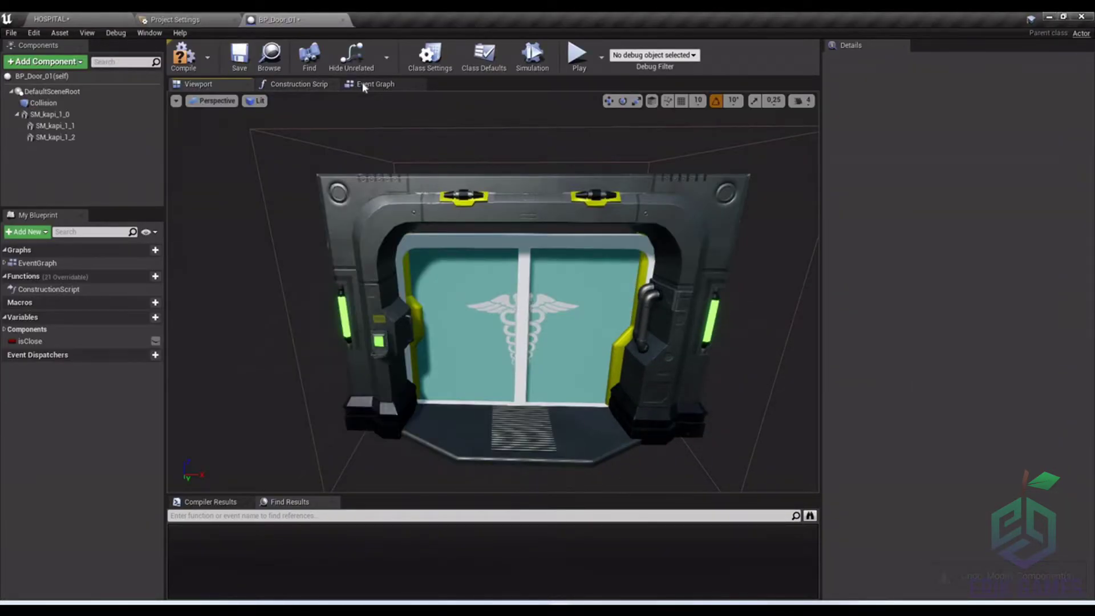
Set the X of the RightDoor Lerp node's B vector to 137, and compile and save the blueprint
{"action": "left_click", "coordinate": [370, 84]}
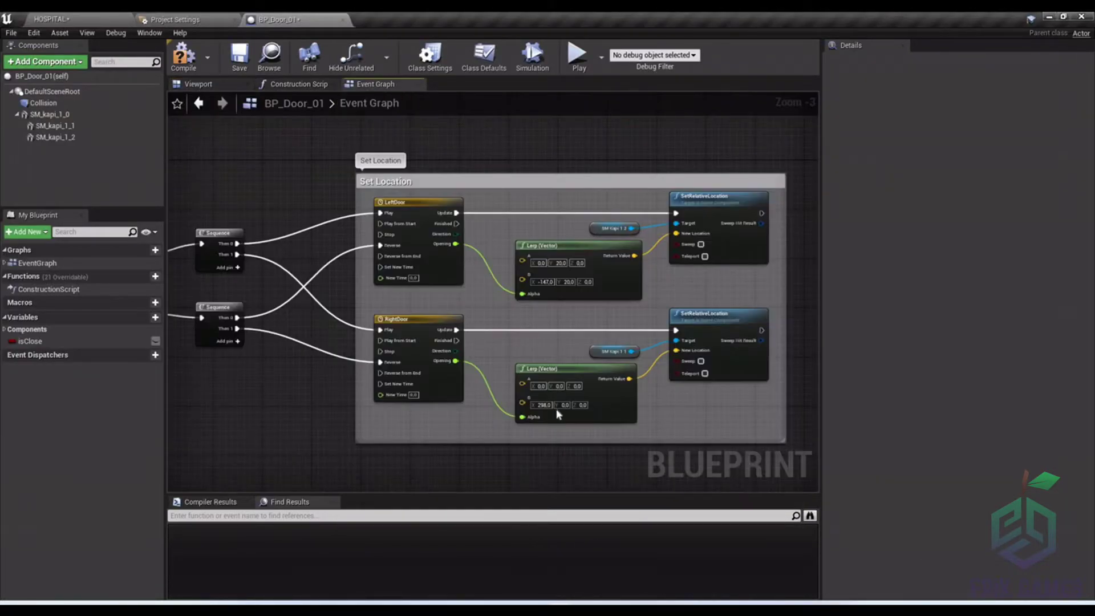
{"action": "left_click", "coordinate": [227, 85]}
{"action": "left_click", "coordinate": [532, 371]}
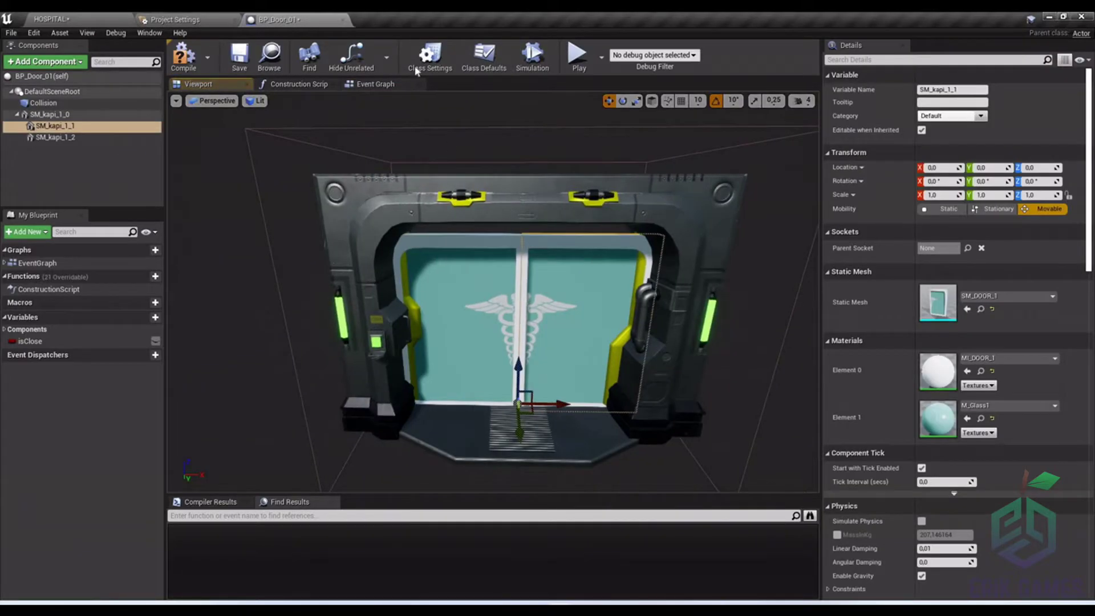
{"action": "left_click", "coordinate": [368, 86]}
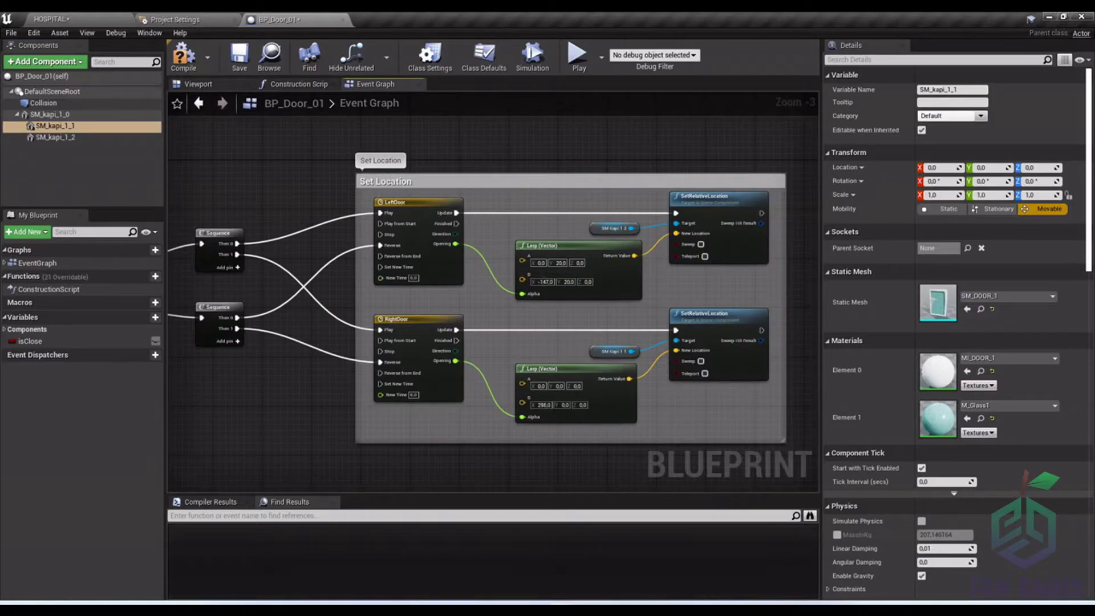
{"action": "type", "text": "137"}
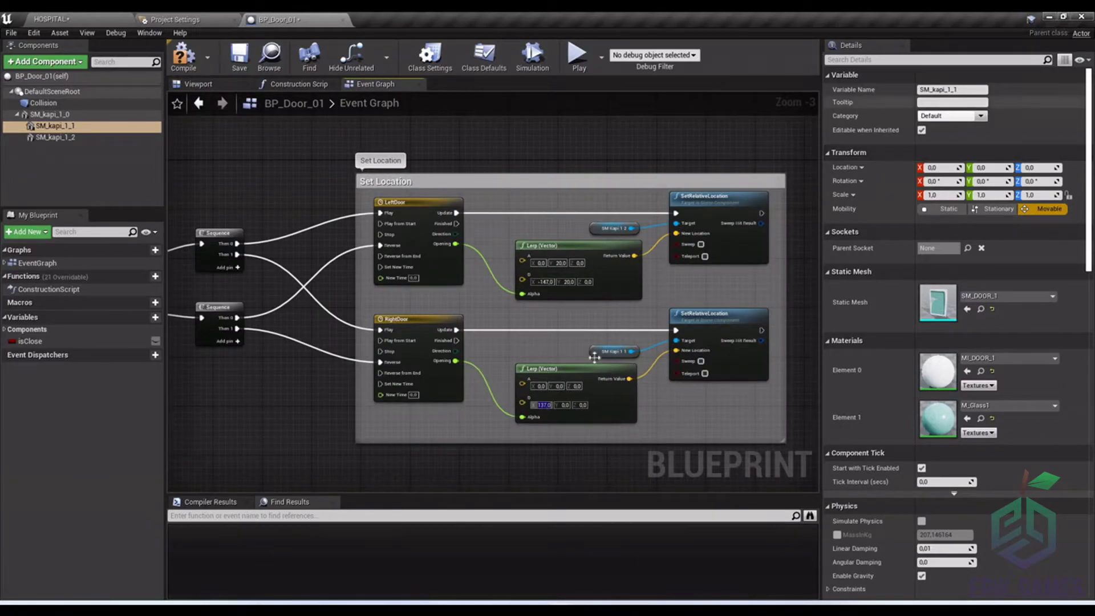
{"action": "left_click", "coordinate": [181, 64]}
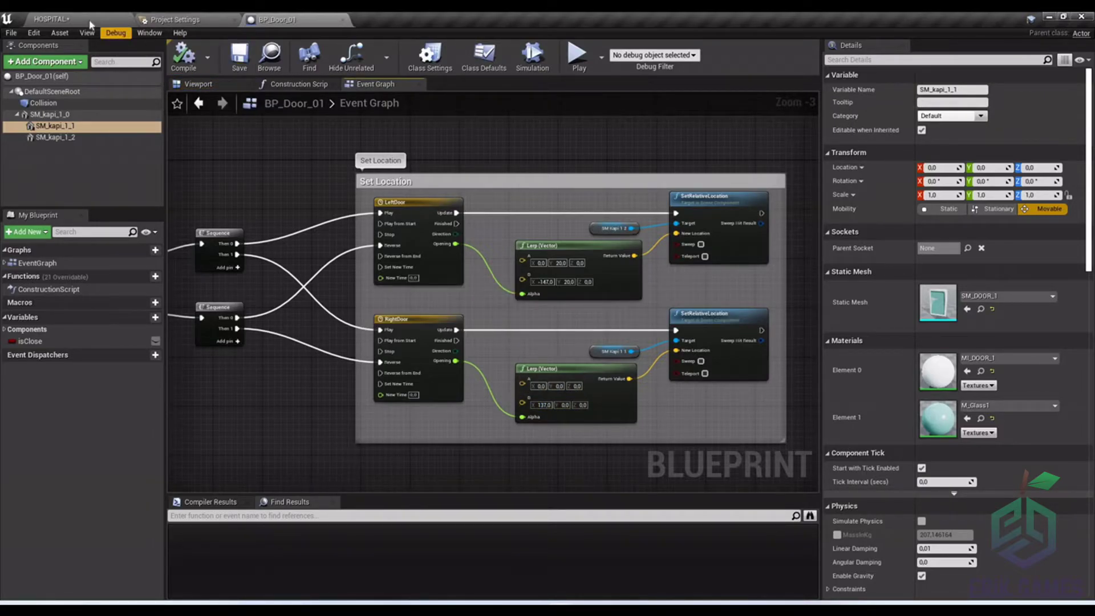
Inspect the closed door leaves in BP_Door_01's 3D preview and return to the HOSPITAL level
{"action": "left_click", "coordinate": [80, 20]}
{"action": "mouse_move", "coordinate": [521, 230]}
{"action": "right_mouse_down"}
{"action": "mouse_move", "coordinate": [521, 274]}
{"action": "mouse_move", "coordinate": [522, 217]}
{"action": "mouse_move", "coordinate": [439, 230]}
{"action": "mouse_move", "coordinate": [524, 230]}
{"action": "mouse_move", "coordinate": [524, 297]}
{"action": "mouse_move", "coordinate": [524, 206]}
{"action": "mouse_move", "coordinate": [525, 262]}
{"action": "mouse_move", "coordinate": [524, 240]}
{"action": "mouse_move", "coordinate": [507, 223]}
{"action": "right_mouse_up"}
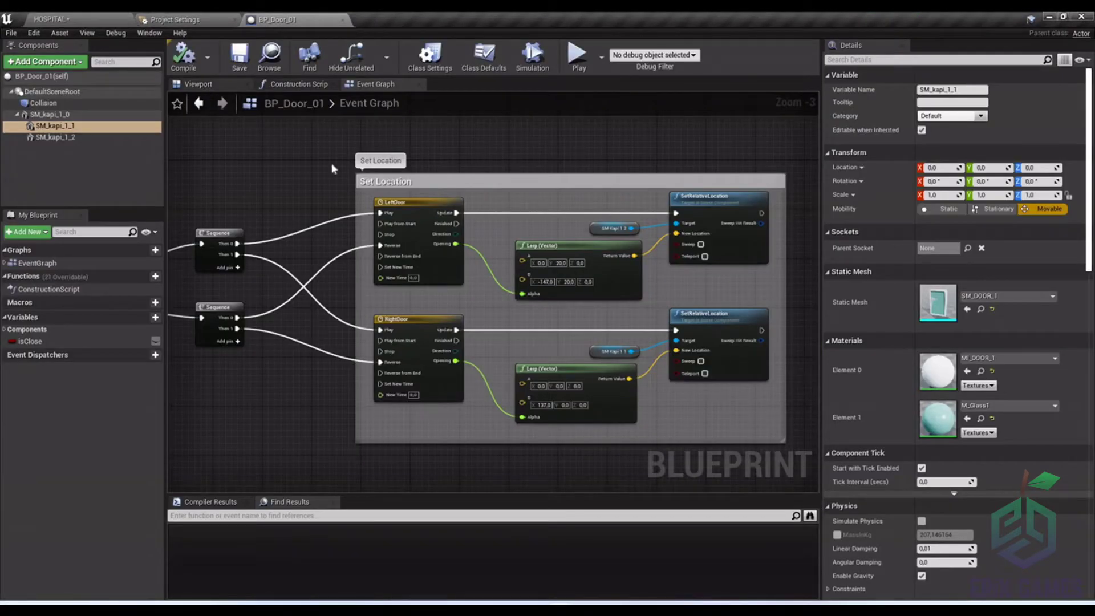
{"action": "left_click", "coordinate": [198, 84]}
{"action": "right_click_drag", "start_coordinate": [433, 240], "coordinate": [377, 240]}
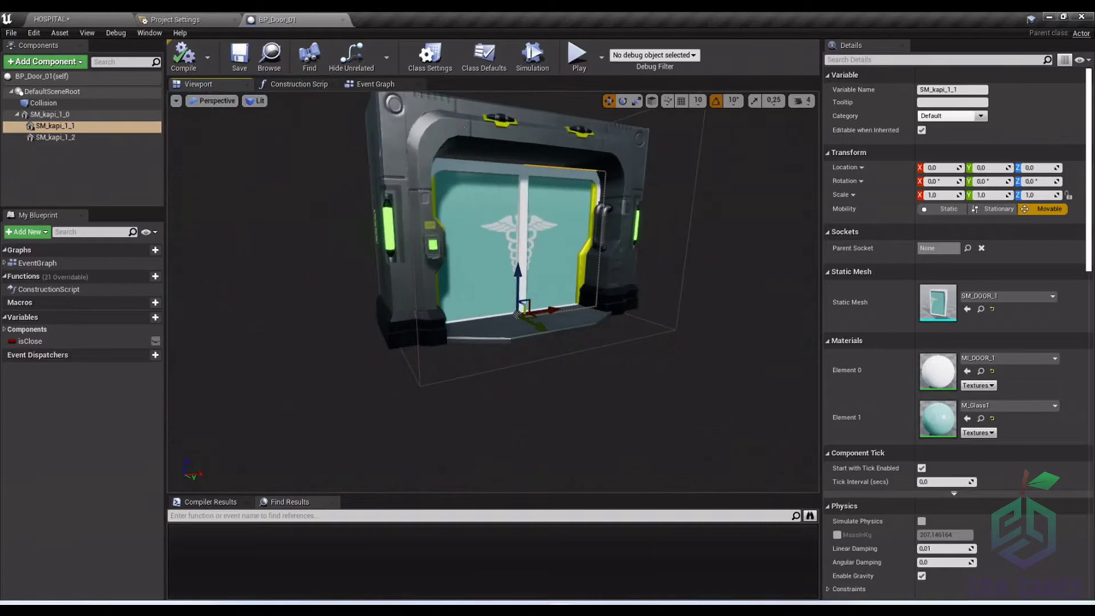
{"action": "left_click", "coordinate": [96, 17]}
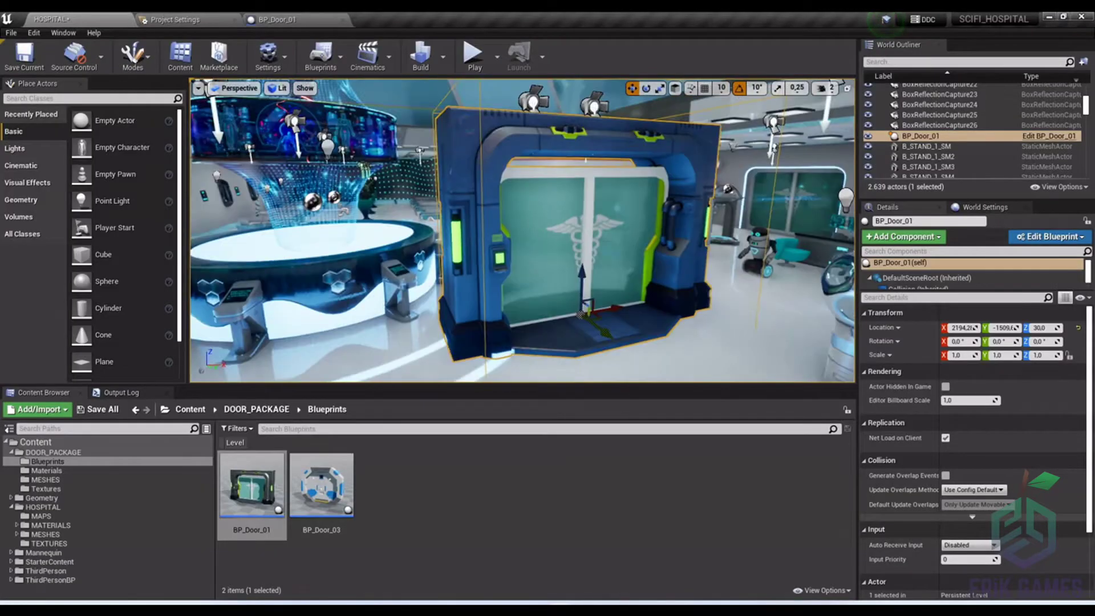
Place an extra BP_Door_01 in the level, undo the placement, and save the HOSPITAL level
{"action": "left_click_drag", "start_coordinate": [250, 514], "coordinate": [687, 312]}
{"action": "key", "text": "ctrl+z"}
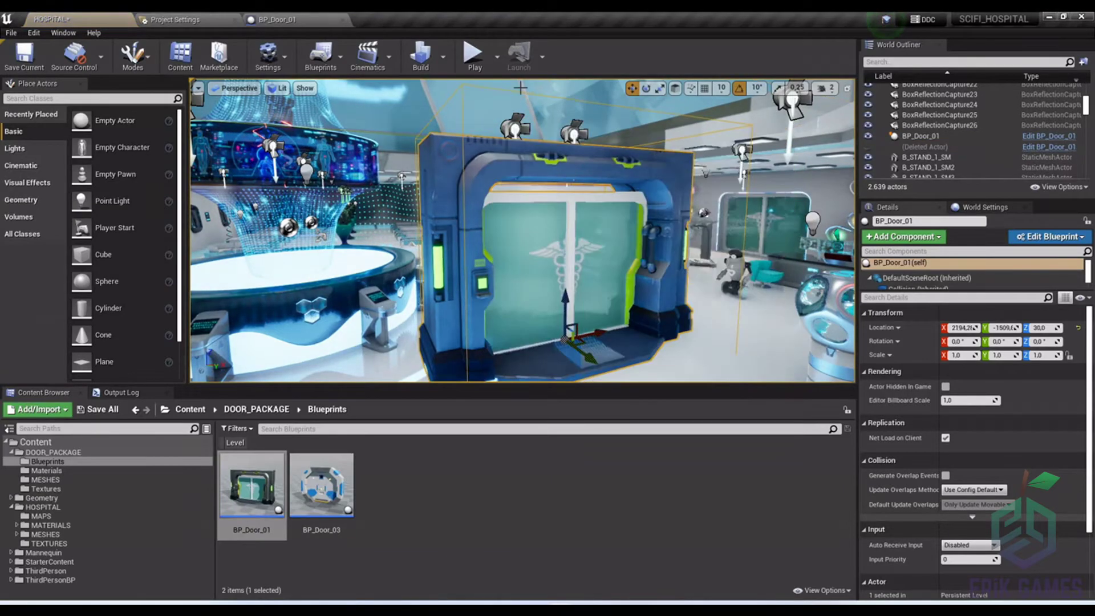
{"action": "left_click", "coordinate": [24, 56]}
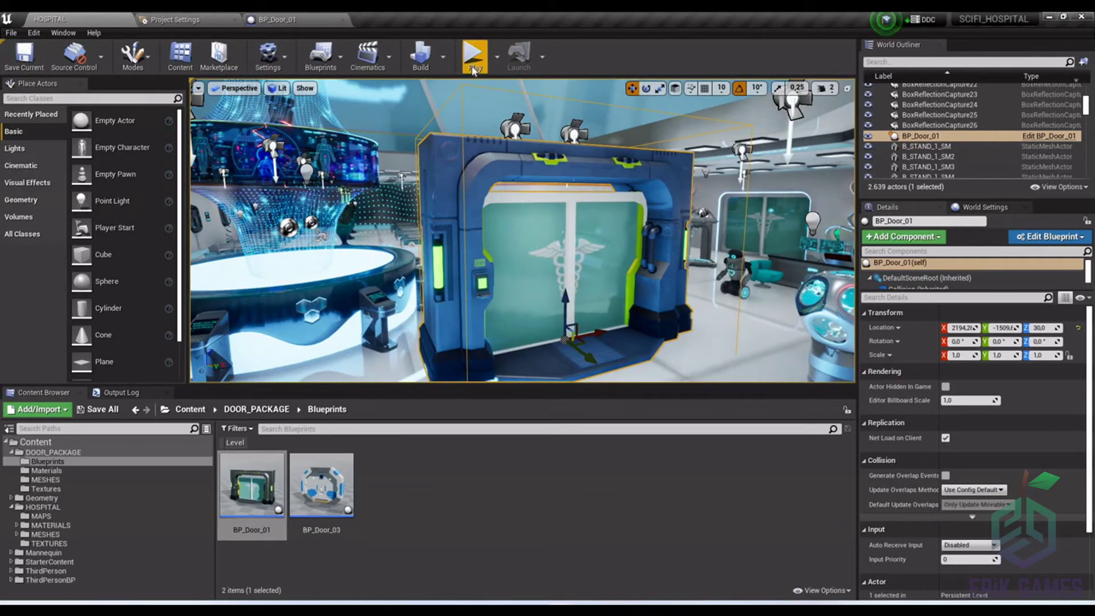
Playtest the level by running the character through BP_Door_01 in both directions, and stop the simulation
{"action": "left_click", "coordinate": [473, 55]}
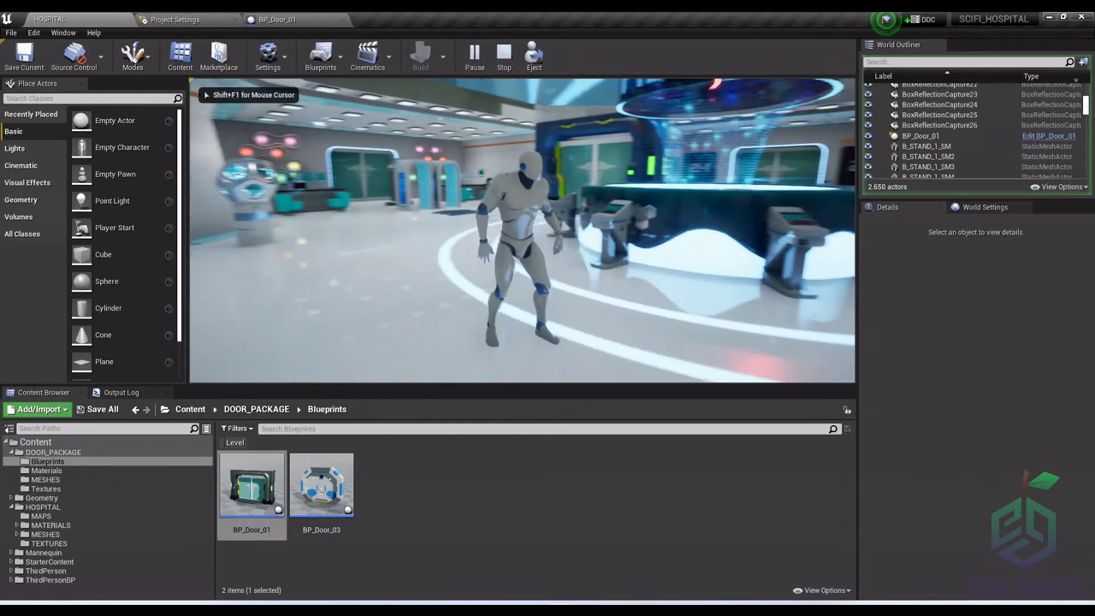
{"action": "key", "text": "w"}
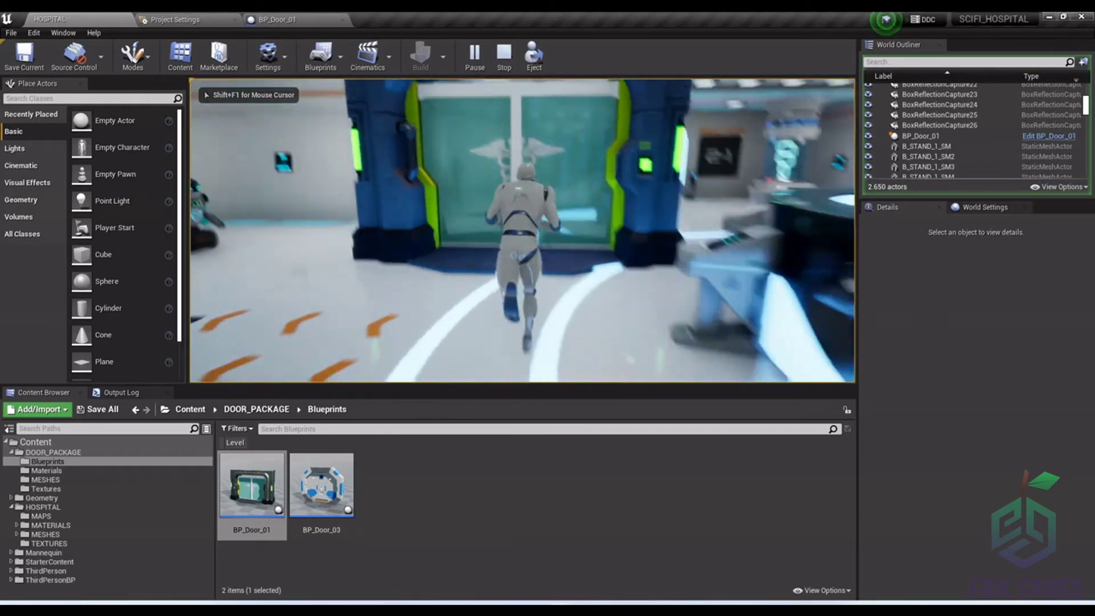
{"action": "key", "text": "w"}
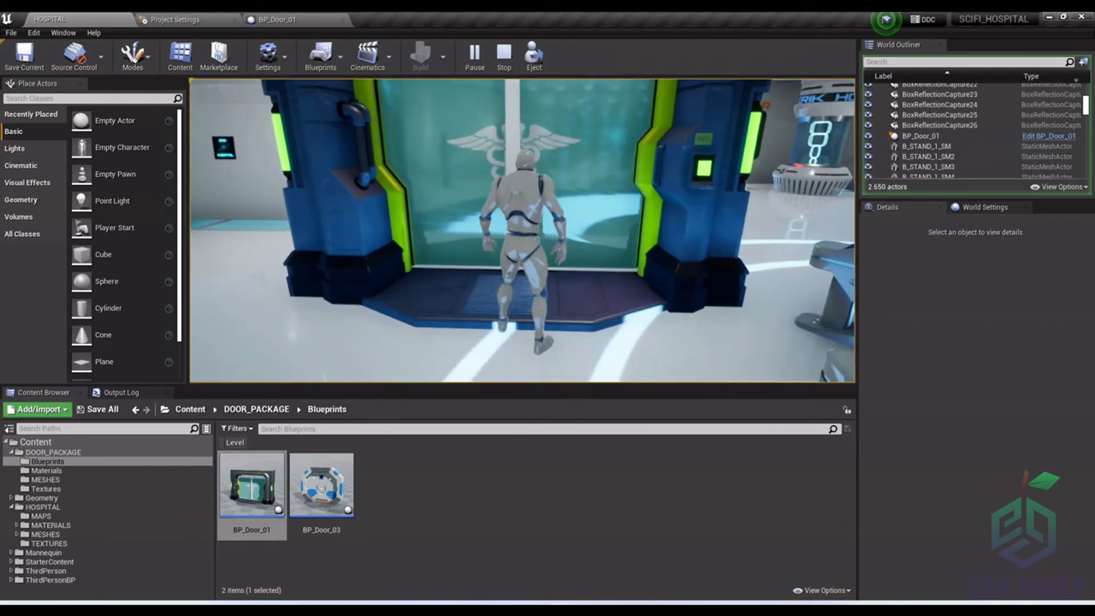
{"action": "key", "text": "w"}
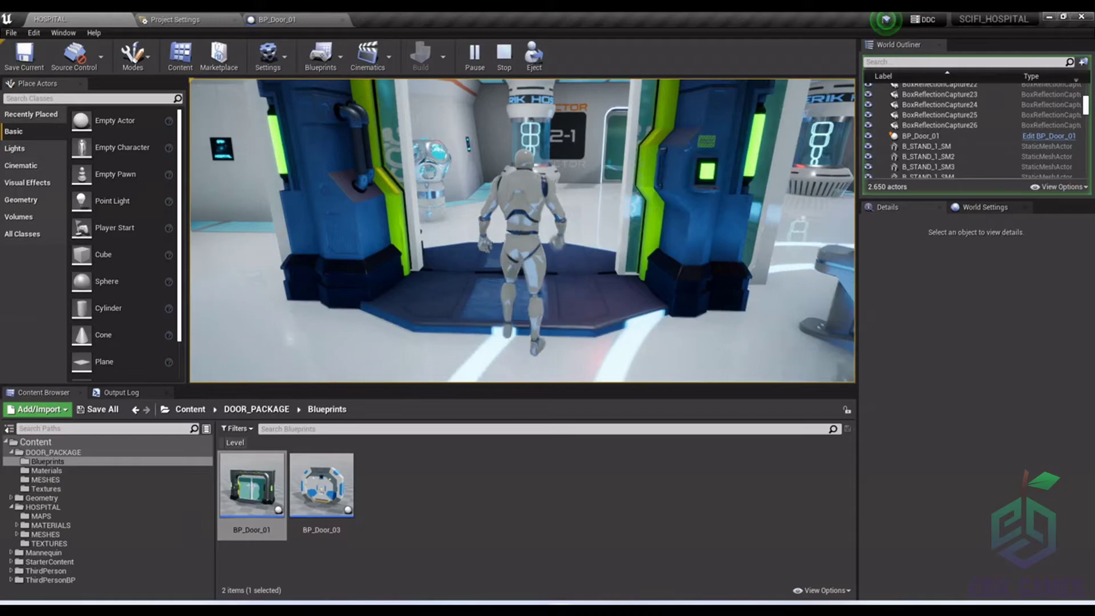
{"action": "key", "text": "w"}
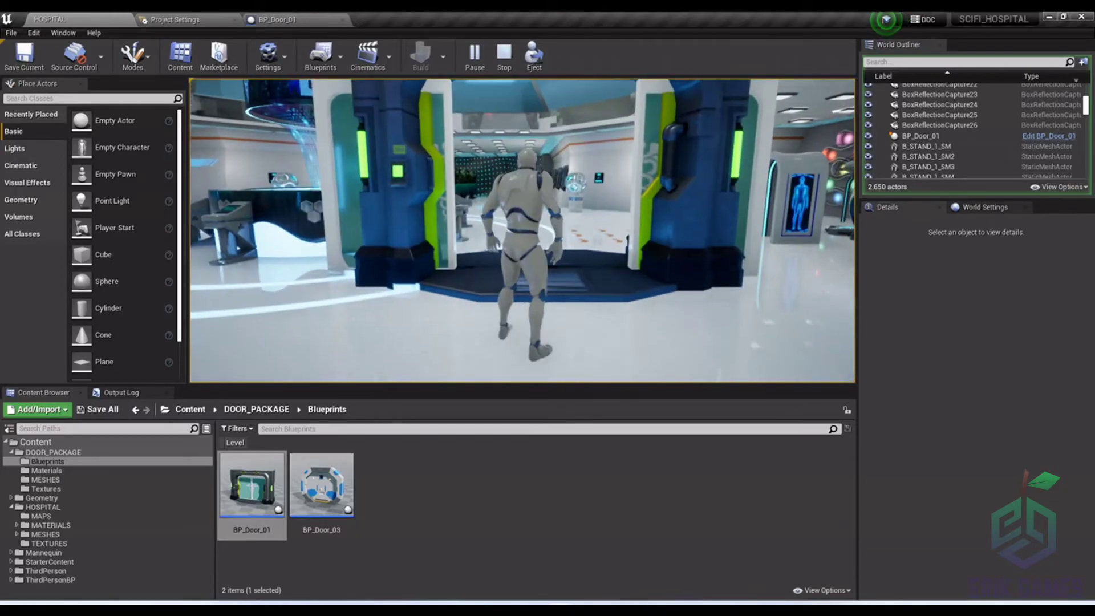
{"action": "key", "text": "w"}
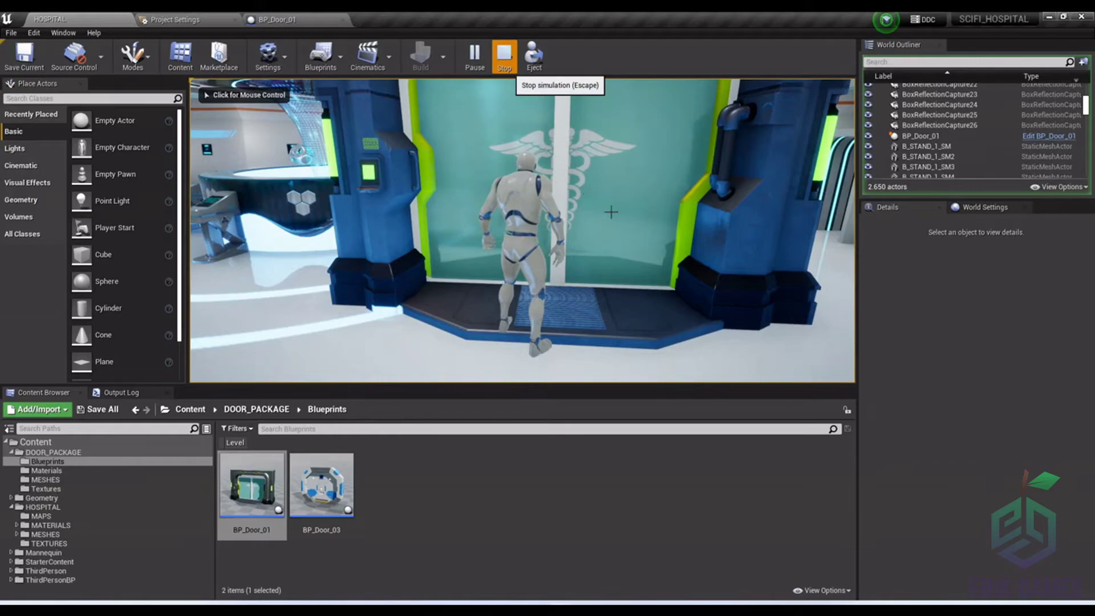
{"action": "left_click", "coordinate": [504, 55]}
Delete the static door leaves DOOR_12 and DOOR_11 from the Sector 2-1 doorway
{"action": "right_click_drag", "start_coordinate": [522, 231], "coordinate": [507, 263]}
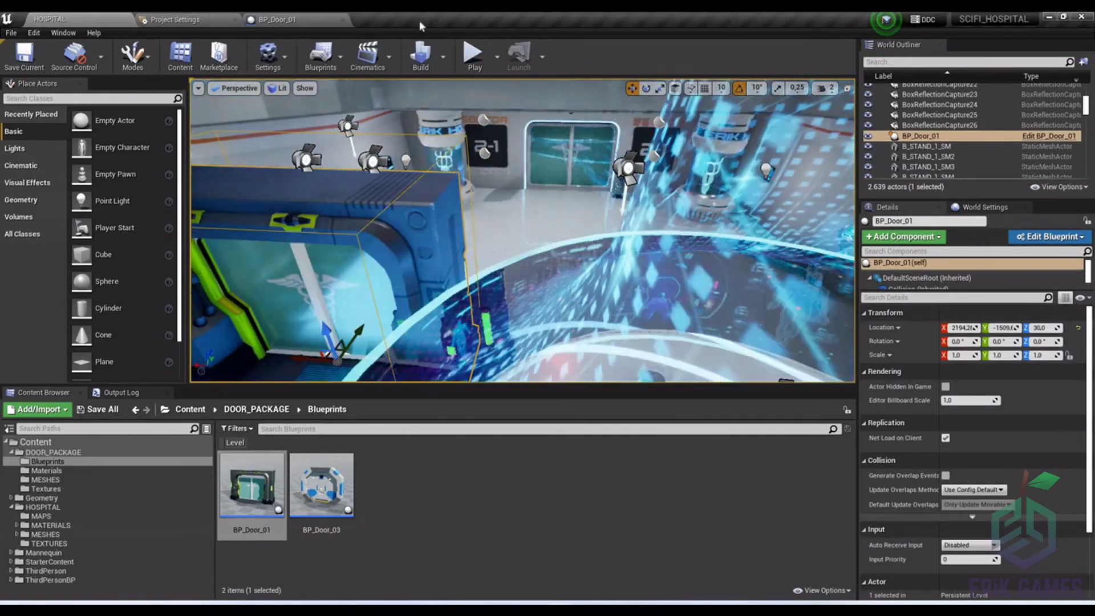
{"action": "left_click", "coordinate": [616, 187]}
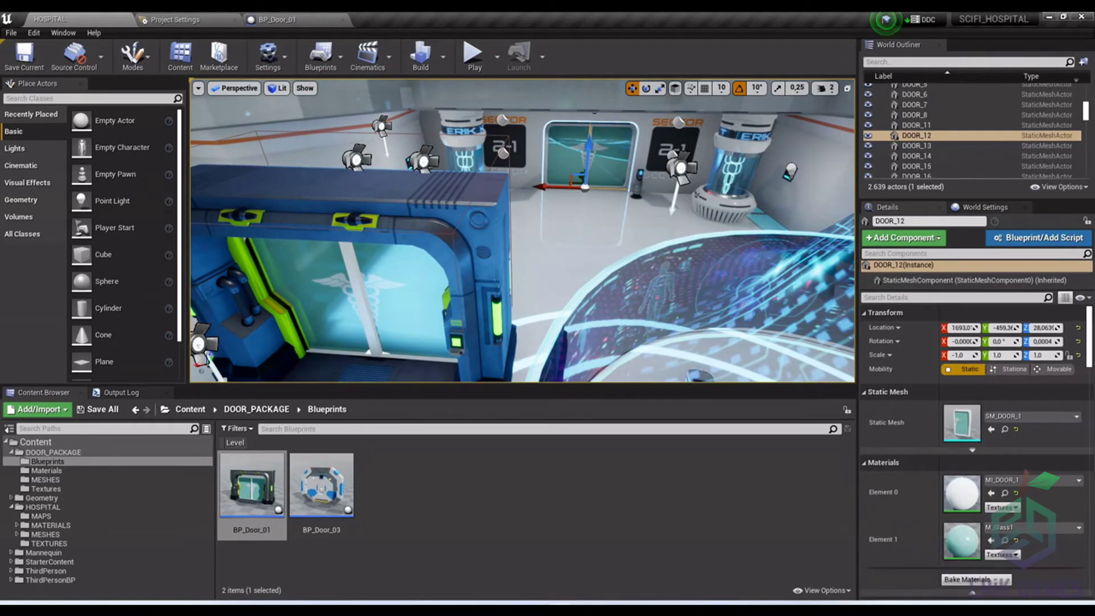
{"action": "key", "text": "f"}
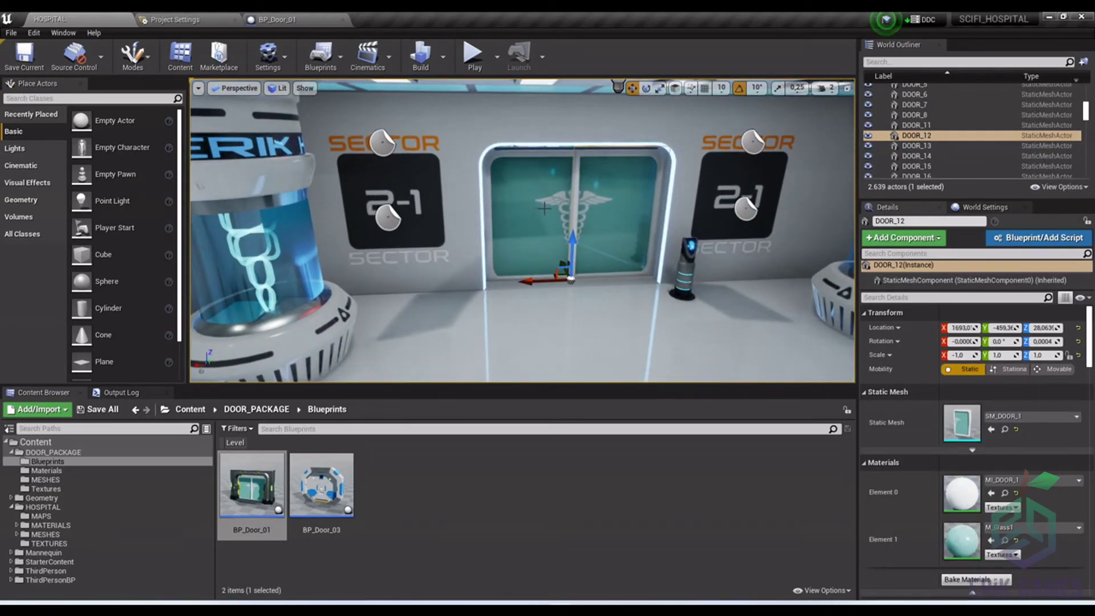
{"action": "key", "text": "Delete"}
{"action": "left_click", "coordinate": [535, 213]}
{"action": "key", "text": "Delete"}
Move BP_Door_01 into the emptied Sector 2-1 doorway, at about X 1700
{"action": "right_click_drag", "start_coordinate": [531, 215], "coordinate": [560, 228]}
{"action": "key", "text": "s"}
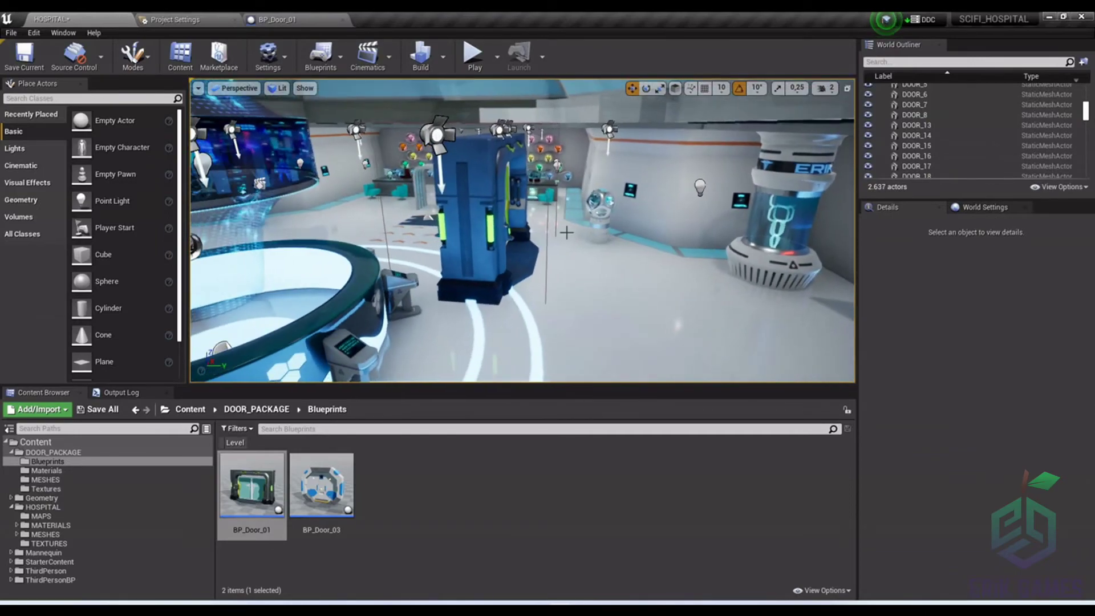
{"action": "left_click", "coordinate": [480, 230]}
{"action": "right_click_drag", "start_coordinate": [480, 231], "coordinate": [392, 273]}
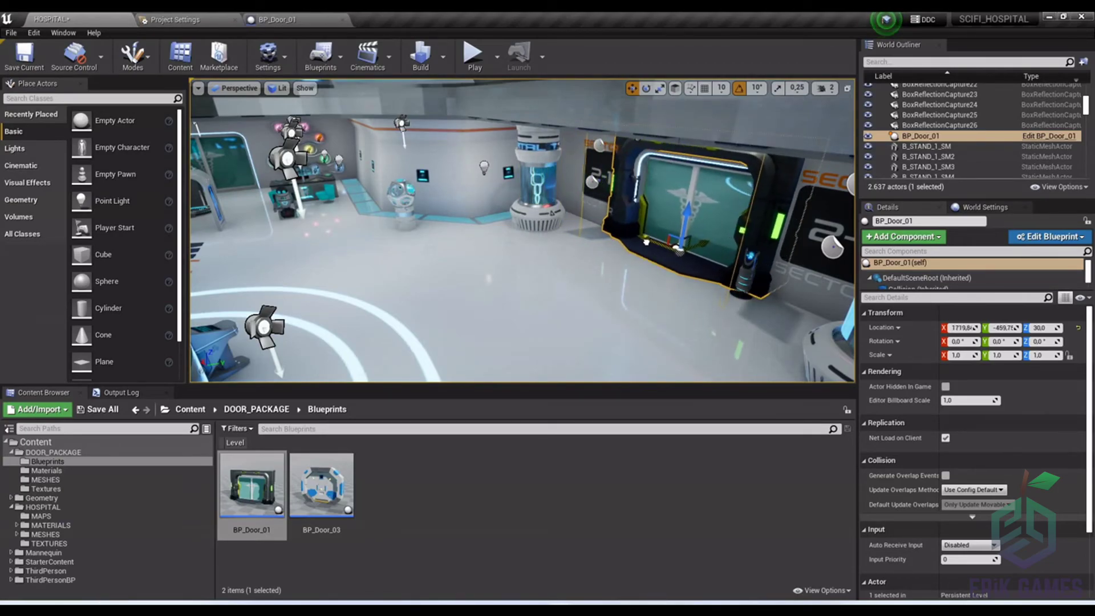
{"action": "key", "text": "f"}
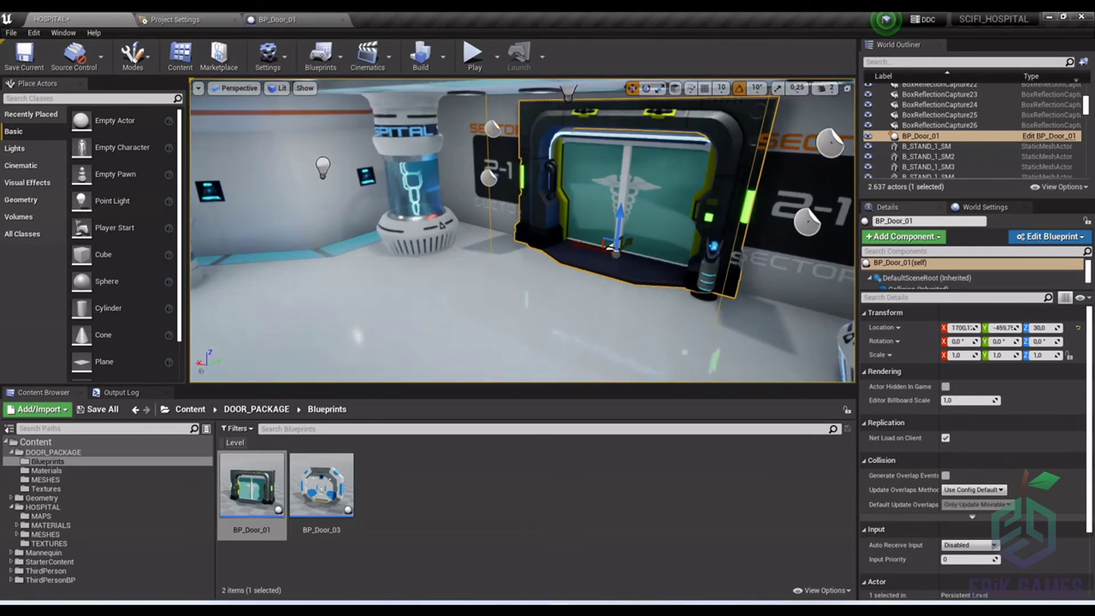
Check BP_Door_01's fit in the Sector 2-1 wall from several sides and nudge it along Y to about -460
{"action": "right_click_drag", "start_coordinate": [522, 230], "coordinate": [707, 245]}
{"action": "key", "text": "a"}
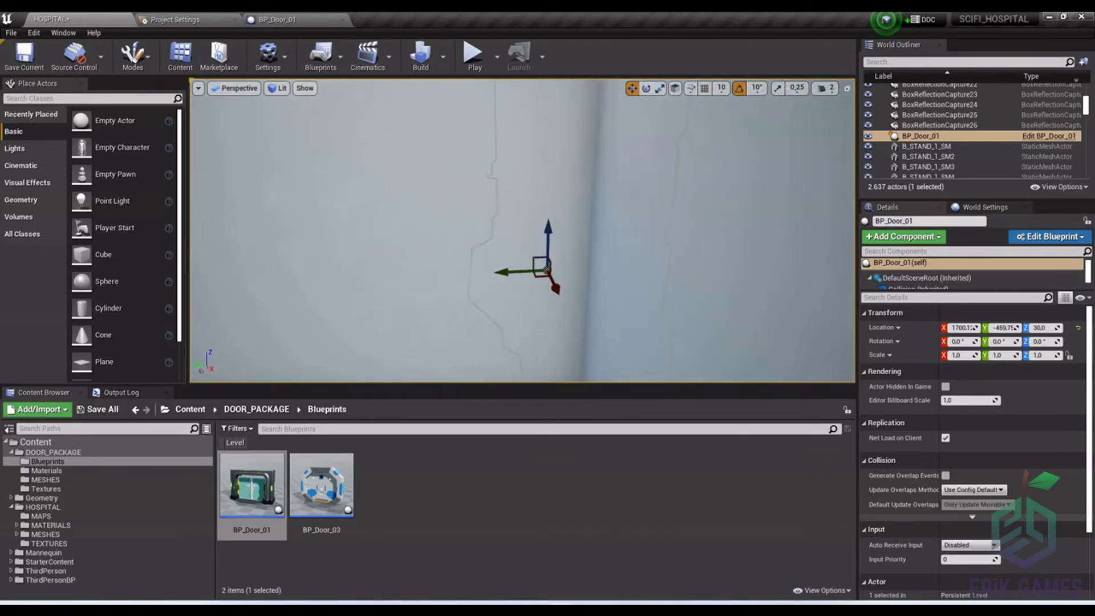
{"action": "key", "text": "f"}
{"action": "left_click_drag", "start_coordinate": [523, 230], "coordinate": [370, 245], "text": "alt"}
{"action": "right_click_drag", "start_coordinate": [516, 175], "coordinate": [516, 228]}
{"action": "mouse_move", "coordinate": [516, 175]}
{"action": "left_mouse_down", "text": "alt"}
{"action": "mouse_move", "coordinate": [485, 160]}
{"action": "mouse_move", "coordinate": [503, 160]}
{"action": "left_mouse_up", "text": "alt"}
{"action": "mouse_move", "coordinate": [503, 160]}
{"action": "right_mouse_down"}
{"action": "mouse_move", "coordinate": [547, 171]}
{"action": "mouse_move", "coordinate": [556, 154]}
{"action": "mouse_move", "coordinate": [536, 157]}
{"action": "mouse_move", "coordinate": [564, 162]}
{"action": "mouse_move", "coordinate": [513, 142]}
{"action": "right_mouse_up"}
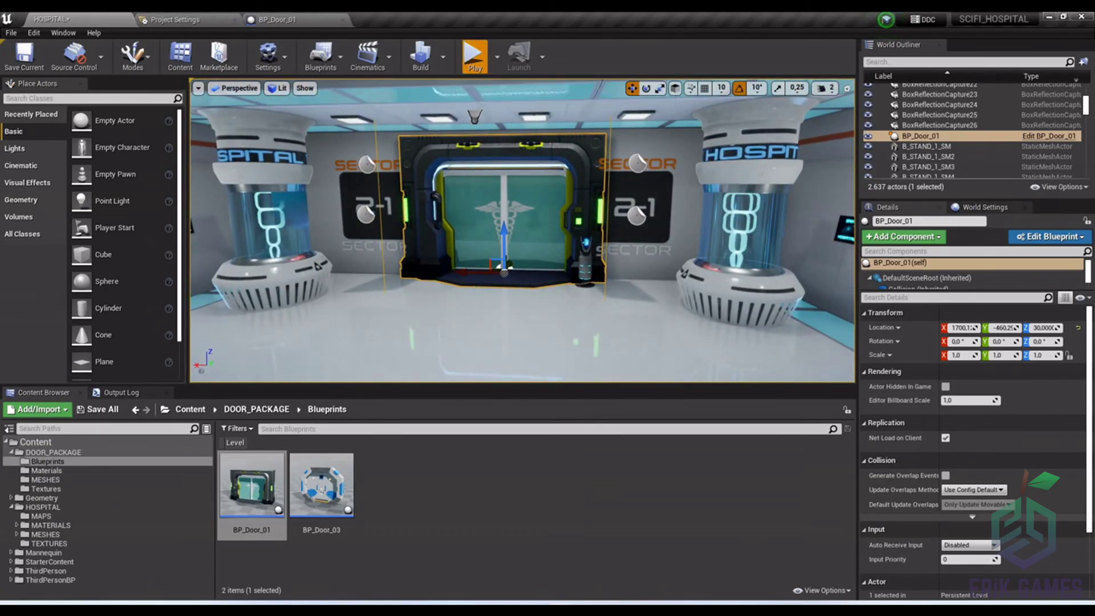
Playtest the level by running the character through BP_Door_01 at the Sector 2-1 doorway and into the corridor behind it
{"action": "key", "text": "alt+p"}
{"action": "key", "text": "w"}
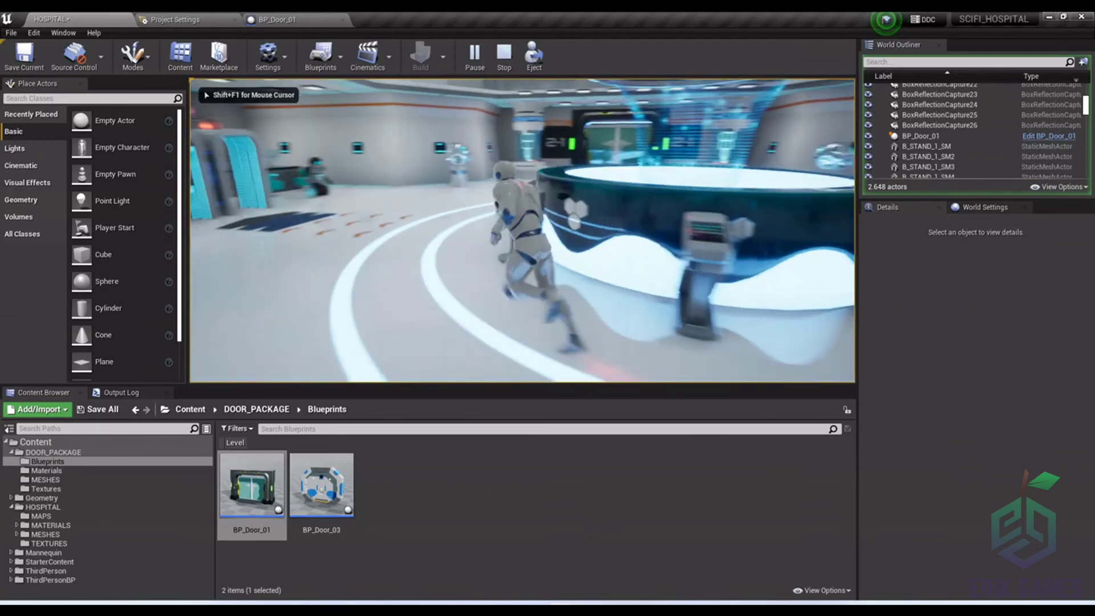
{"action": "key", "text": "w"}
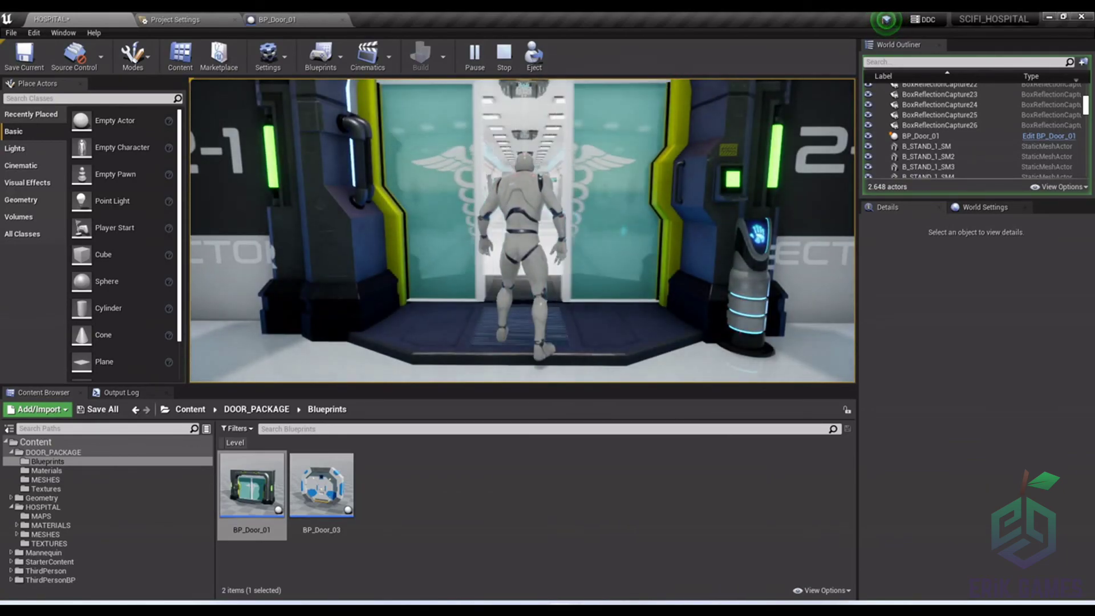
{"action": "key", "text": "w"}
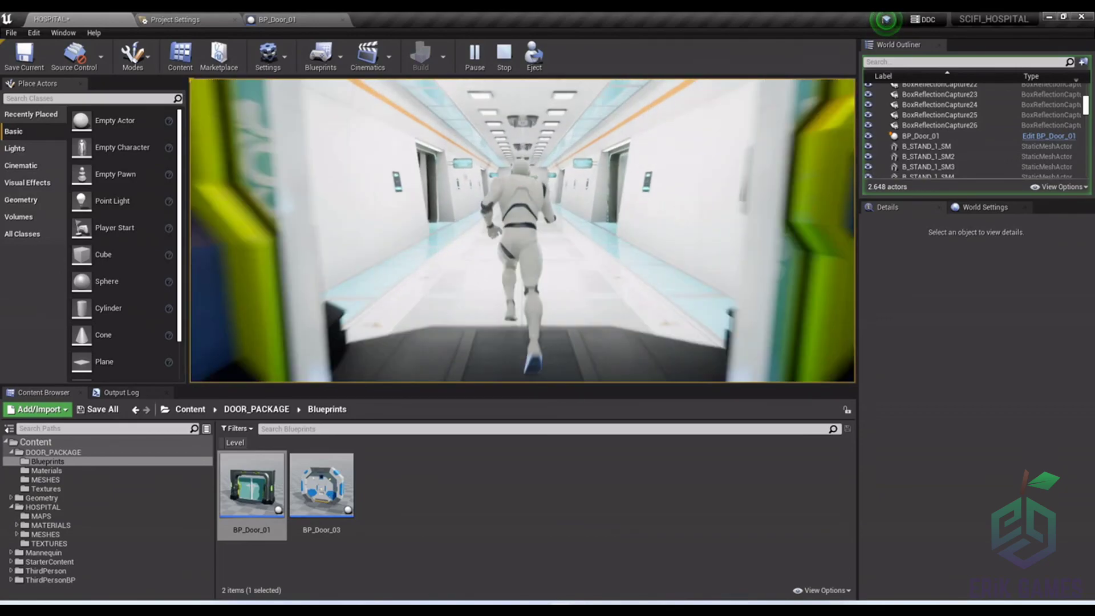
{"action": "key", "text": "w"}
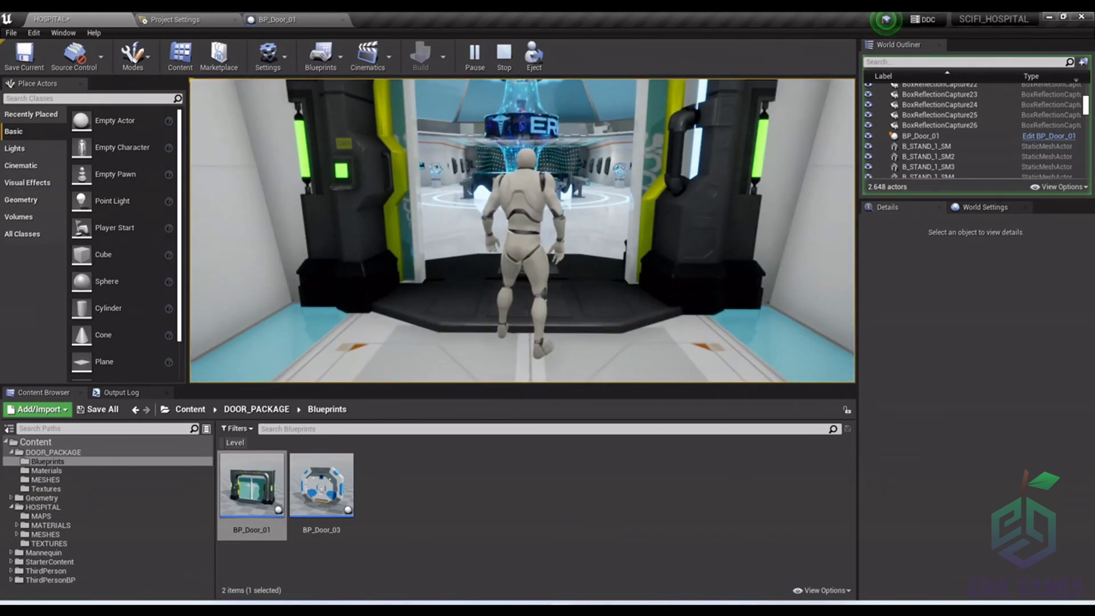
{"action": "key", "text": "w"}
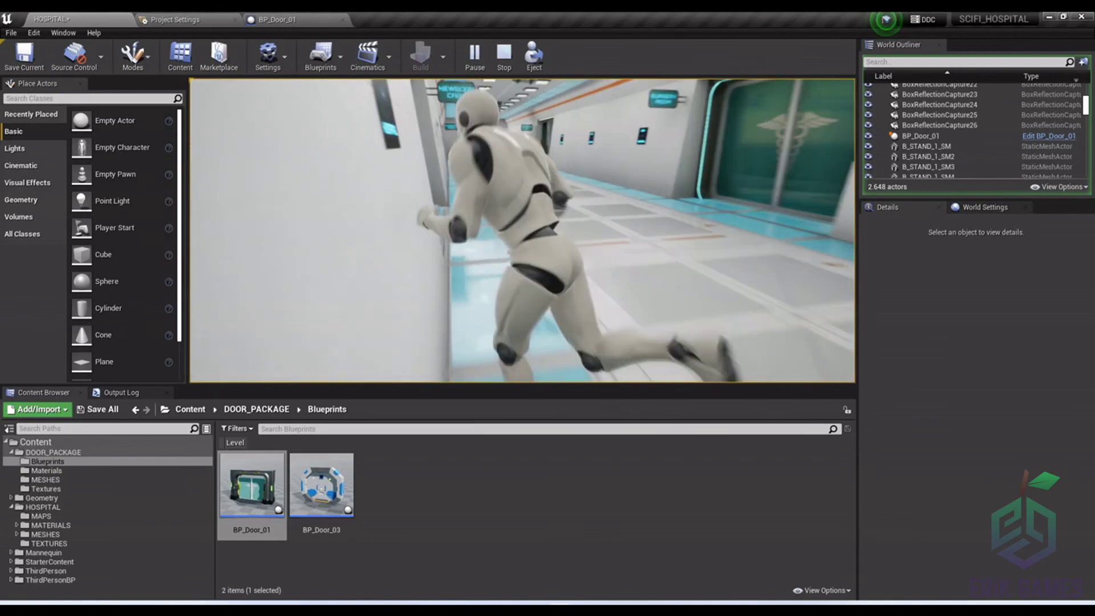
{"action": "key", "text": "w"}
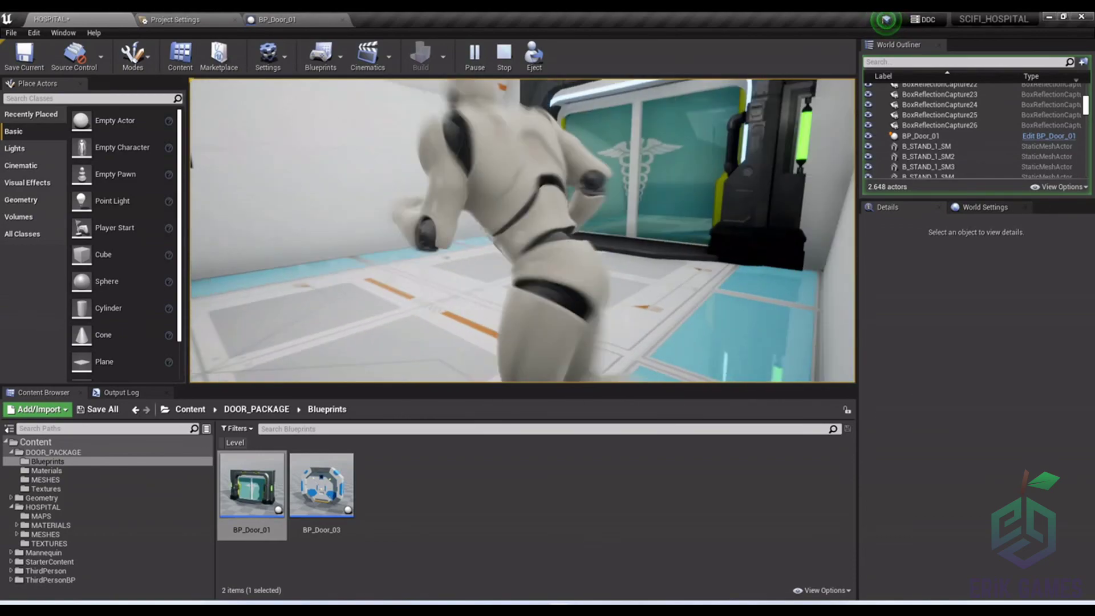